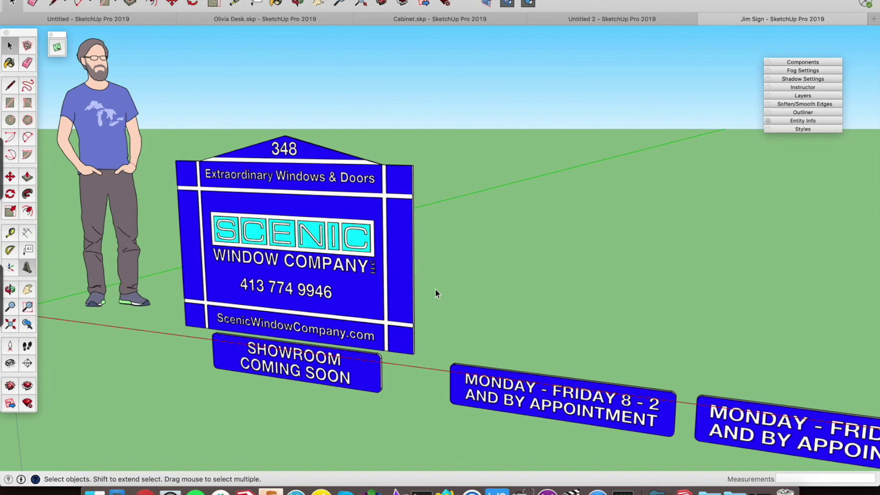
Orbit and zoom around the existing sign to inspect it from several angles
middle_drag(385, 259, 331, 194)
scroll(272, 237, up, 5)
scroll(331, 194, up, 3)
scroll(331, 194, down, 4)
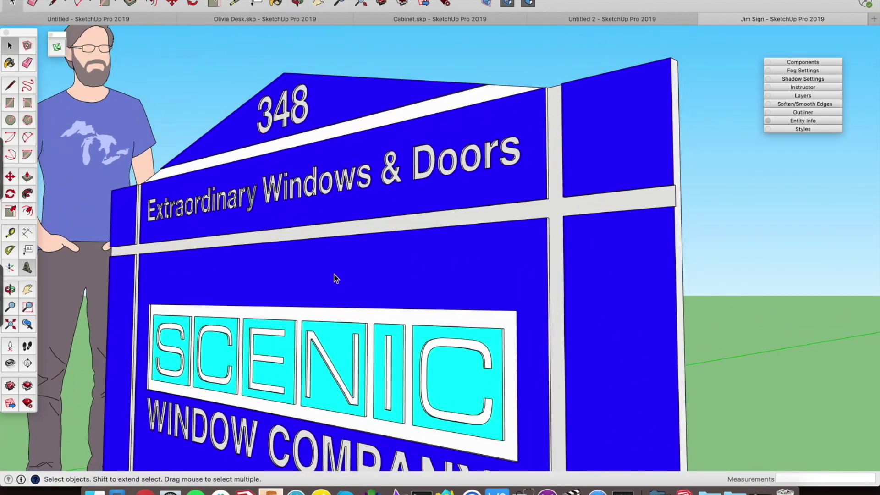
middle_drag(334, 277, 282, 246)
scroll(362, 224, up, 5)
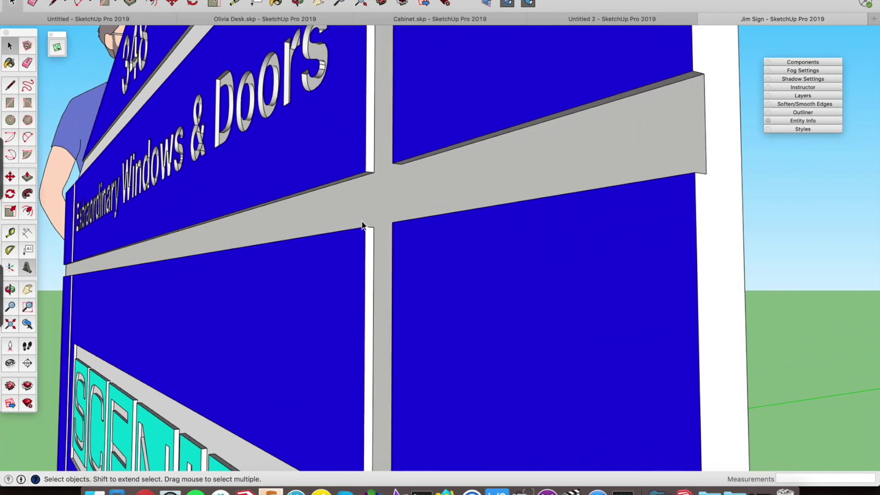
middle_drag(373, 181, 431, 228)
scroll(488, 338, down, 2)
scroll(468, 259, down, 5)
scroll(430, 227, up, 2)
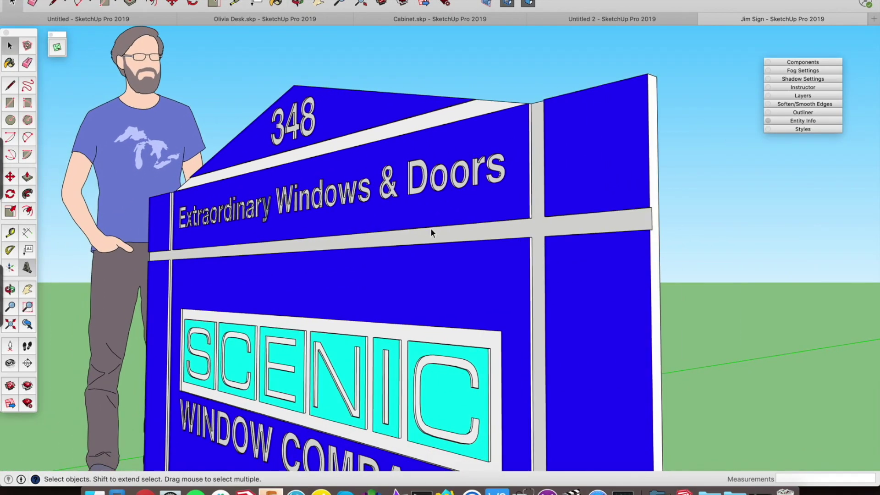
scroll(431, 231, down, 2)
scroll(431, 231, up, 2)
middle_drag(431, 231, 505, 143)
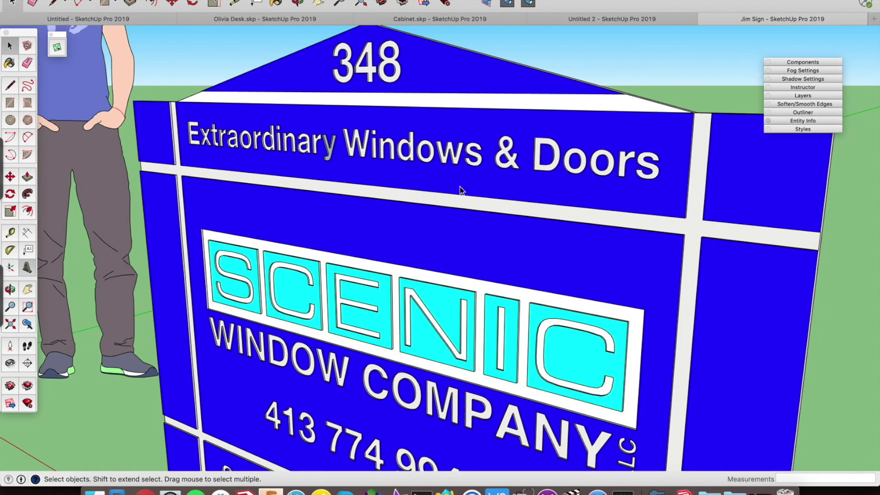
scroll(460, 186, down, 5)
middle_drag(461, 186, 405, 228)
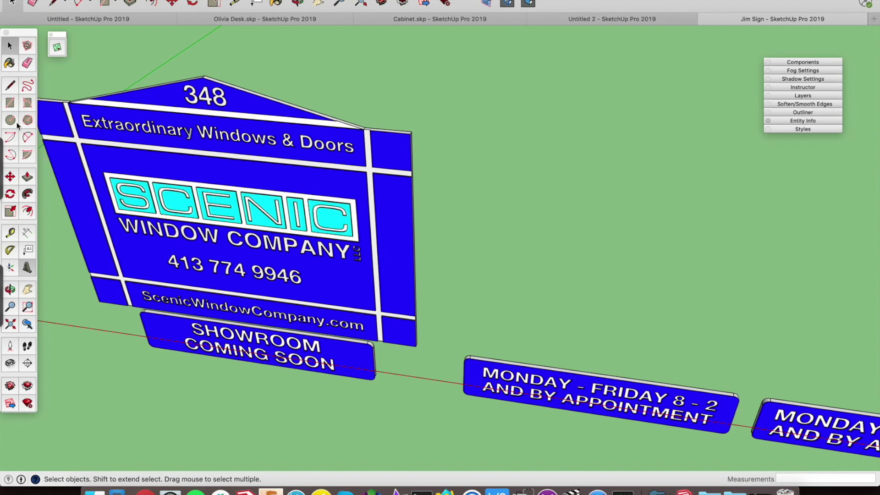
Draw a rectangle beside the sign and push/pull it into a 0.7-inch-thick board
click(9, 102)
click(507, 307)
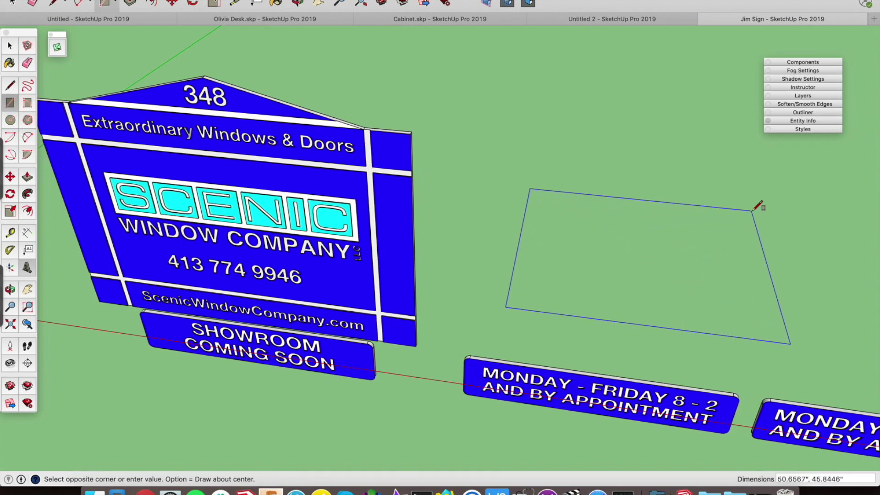
click(752, 211)
key(p)
click(735, 233)
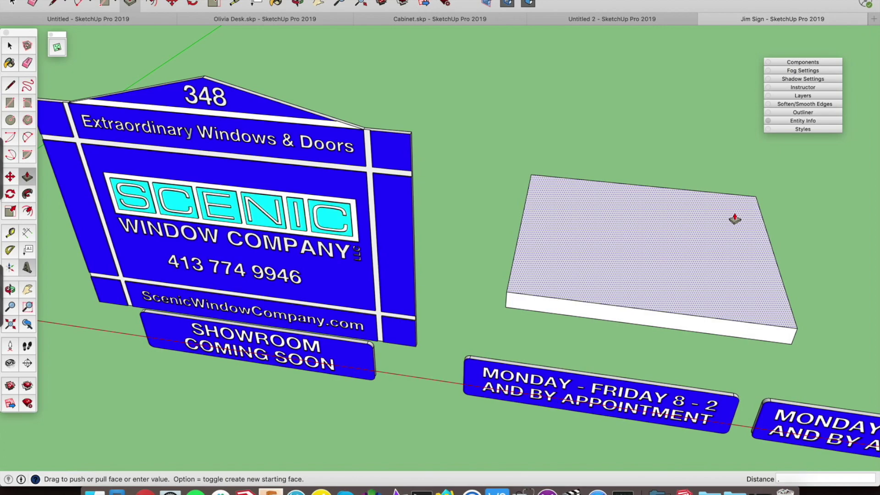
text(.7)
key(Return)
key(space)
shift+middle_drag(681, 252, 569, 198)
scroll(571, 204, up, 3)
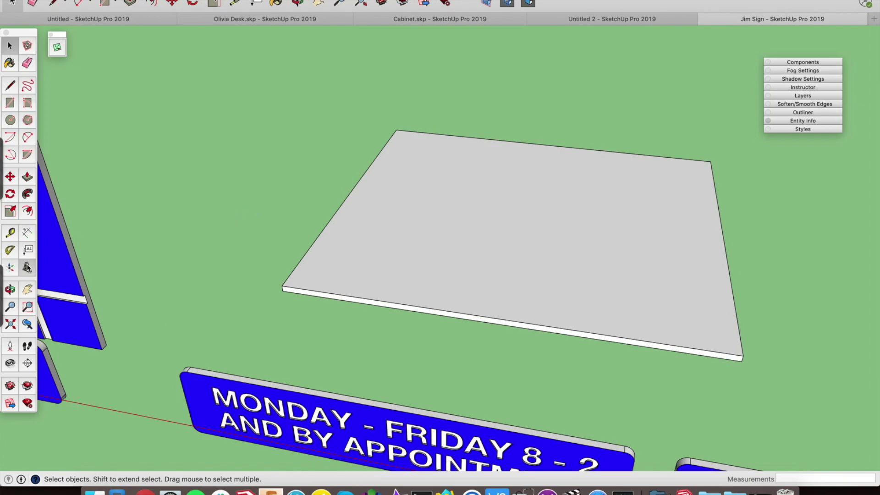
click(27, 268)
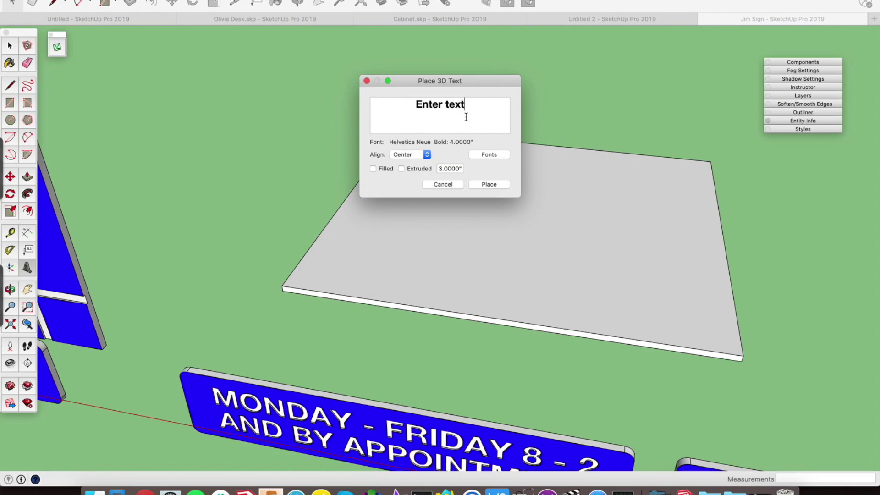
Enter 3D text 'Whatever text you would like' as unfilled, non-extruded outlines, reviewing the font choices
drag(478, 110, 390, 101)
click(375, 169)
click(401, 169)
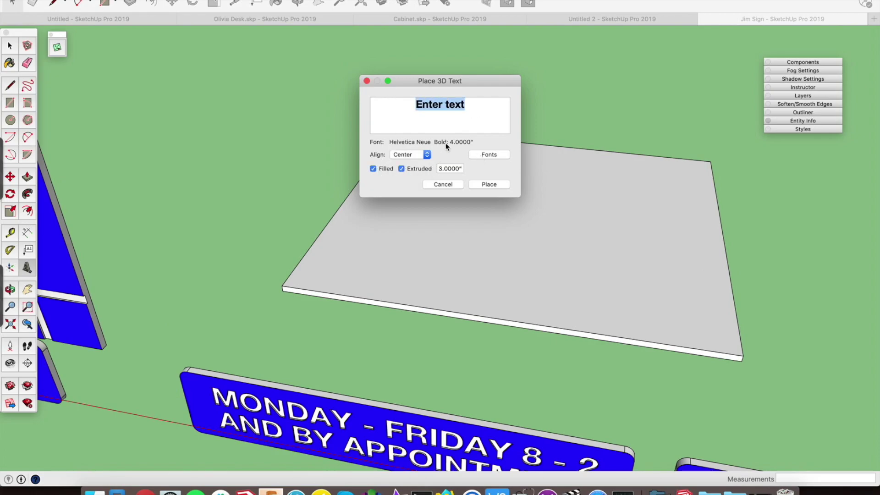
text(Whatever text you would )
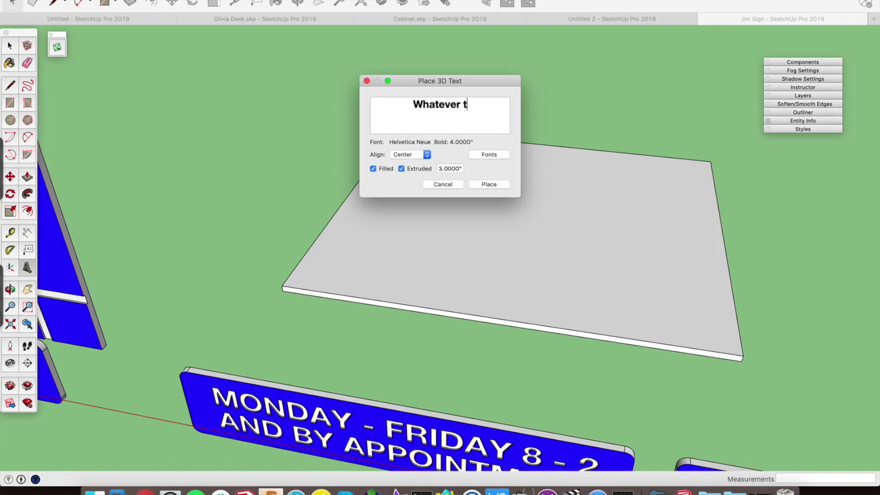
text(like)
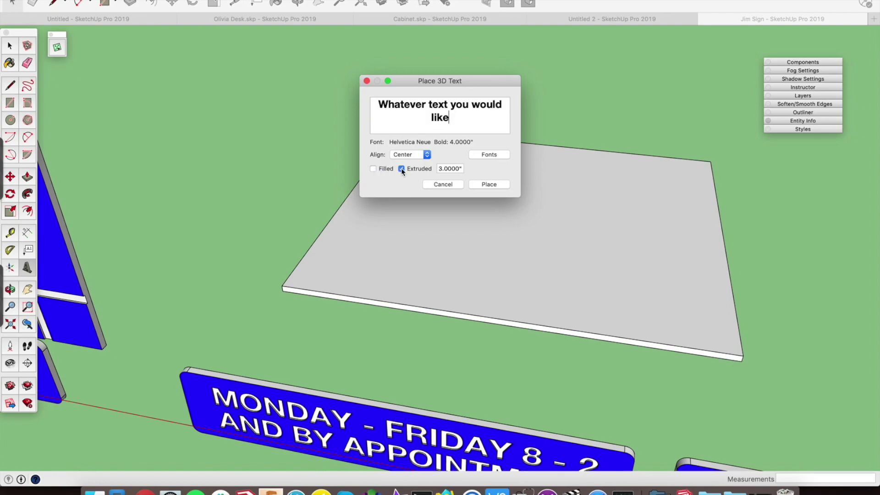
click(401, 169)
click(489, 155)
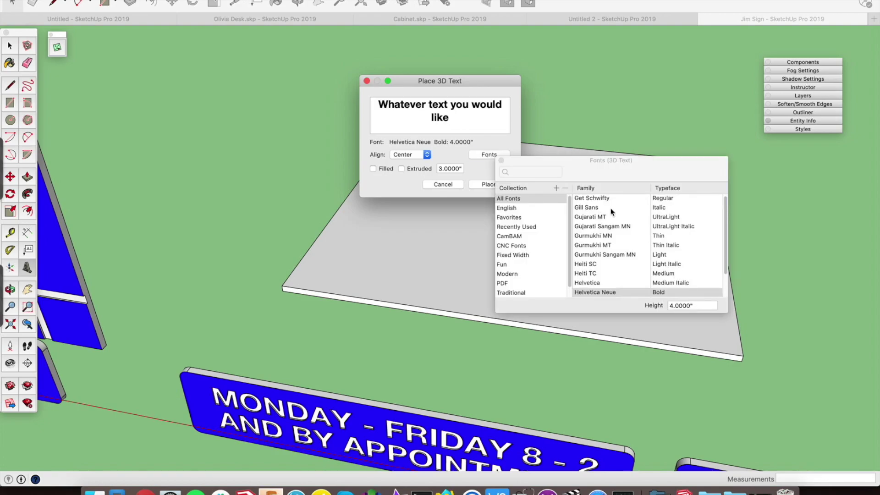
click(501, 160)
Place the outline text down on the board
click(489, 186)
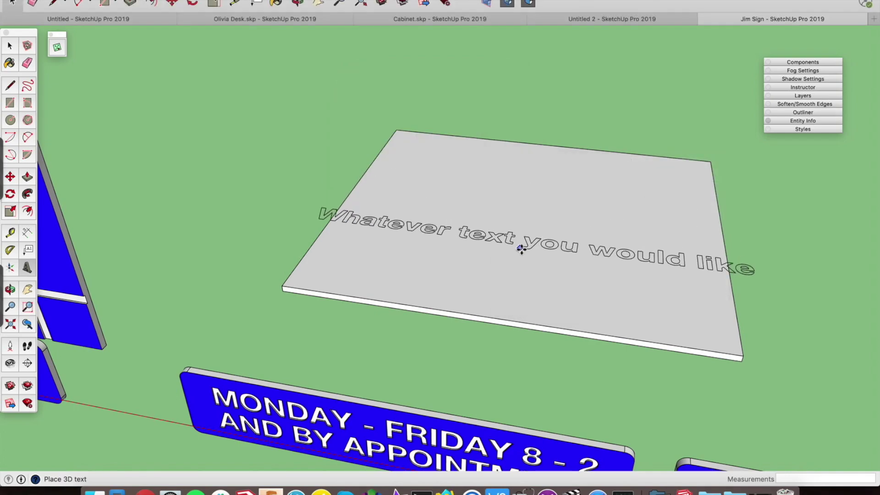
click(575, 250)
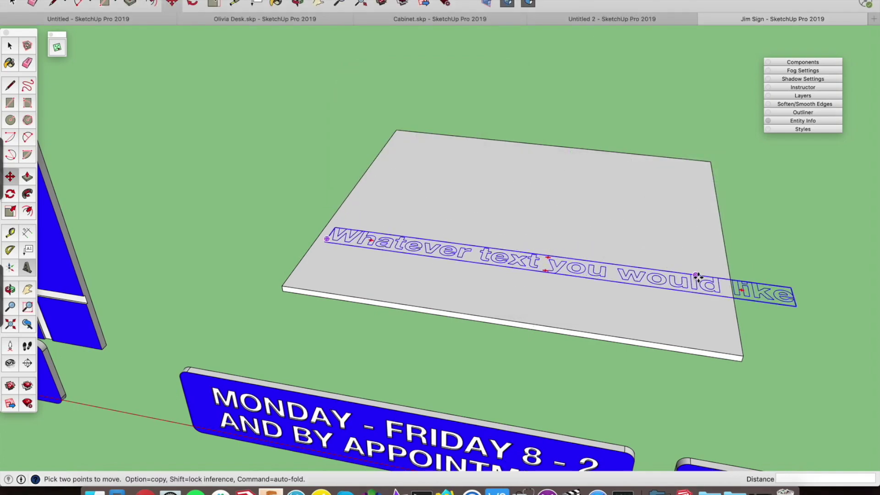
key(space)
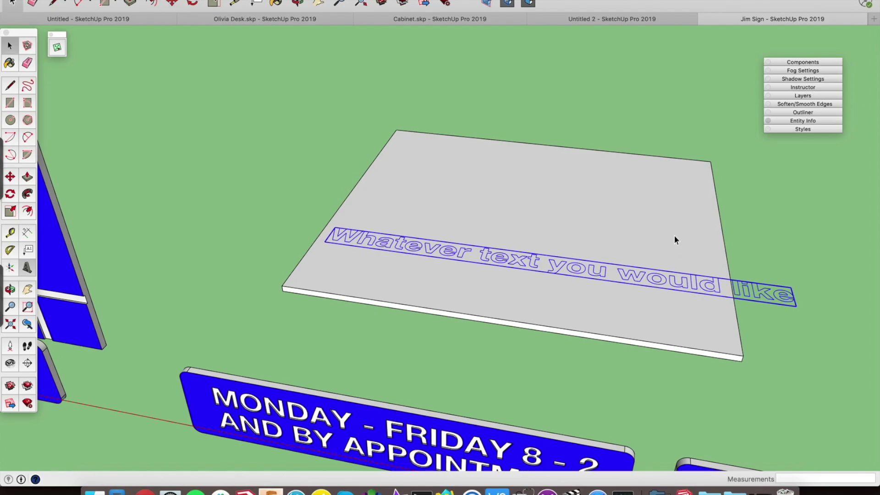
Push/pull the board's side outward so the whole phrase fits on it
middle_drag(674, 240, 544, 188)
key(p)
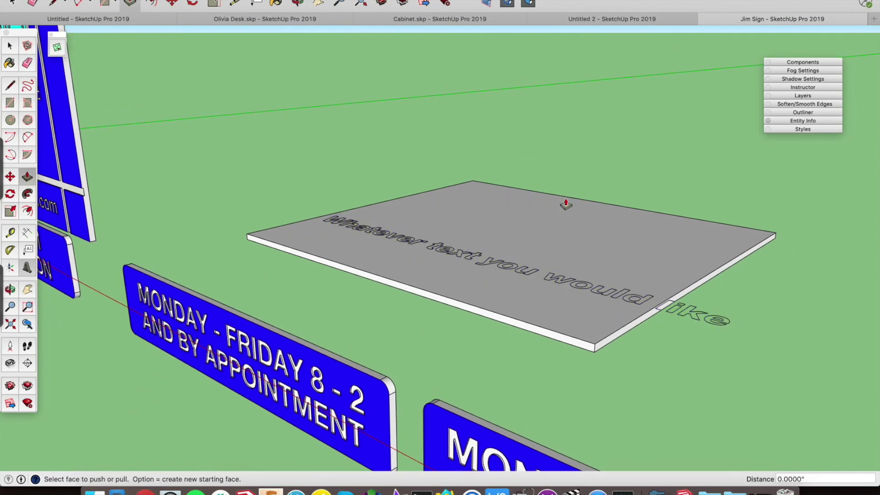
drag(678, 299, 785, 334)
middle_drag(785, 334, 392, 198)
Select the text group and start moving it into position on the board
click(385, 246)
key(m)
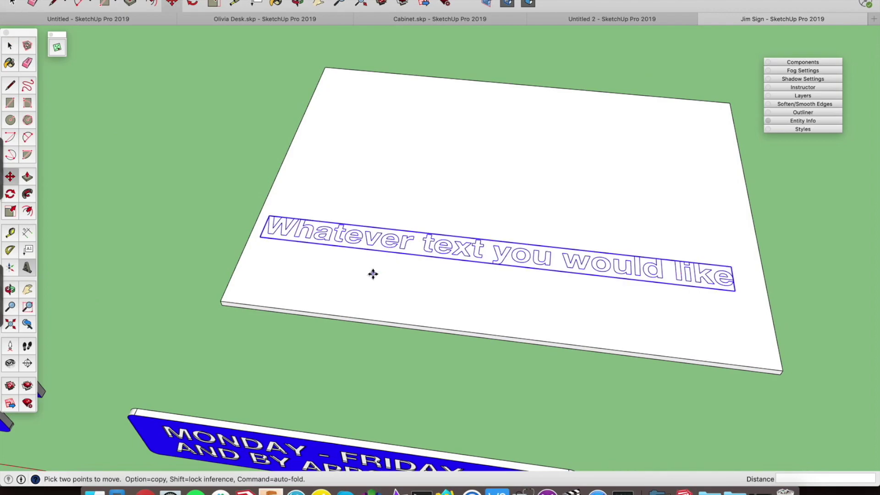
click(373, 274)
scroll(385, 275, down, 5)
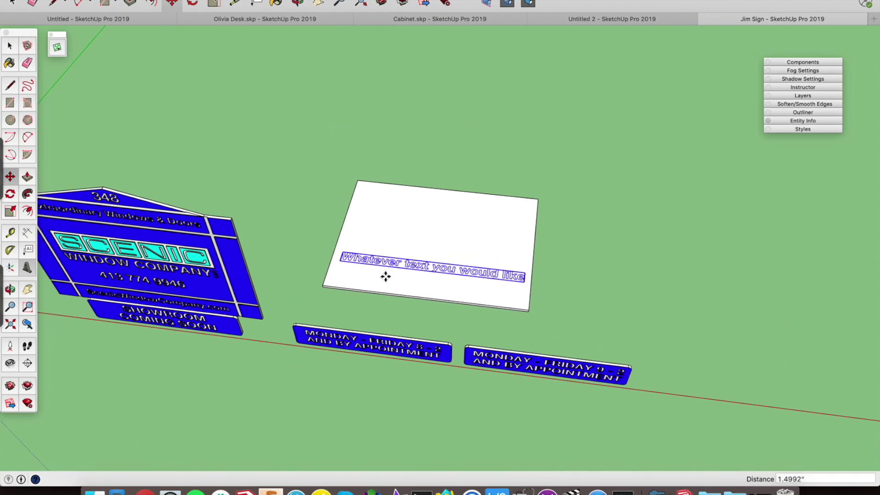
mouse_move(387, 275)
middle_down()
mouse_move(303, 206)
mouse_move(397, 265)
middle_up()
scroll(396, 267, up, 3)
scroll(397, 268, up, 1)
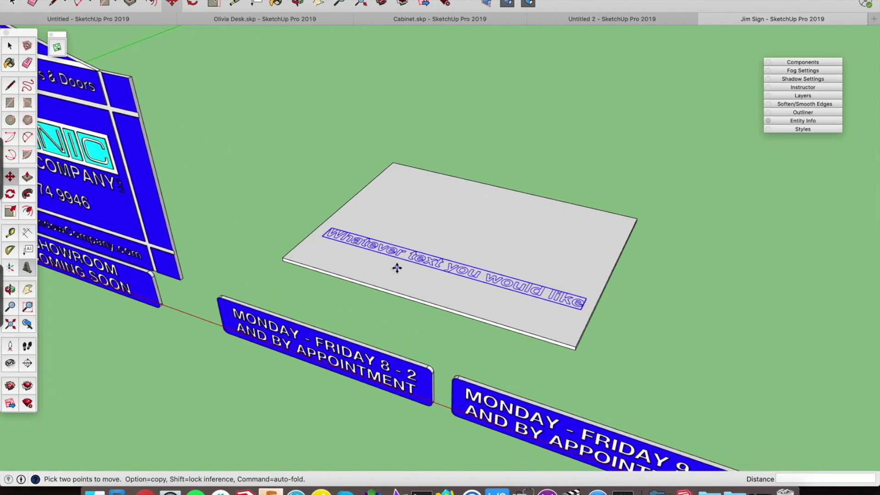
click(396, 238)
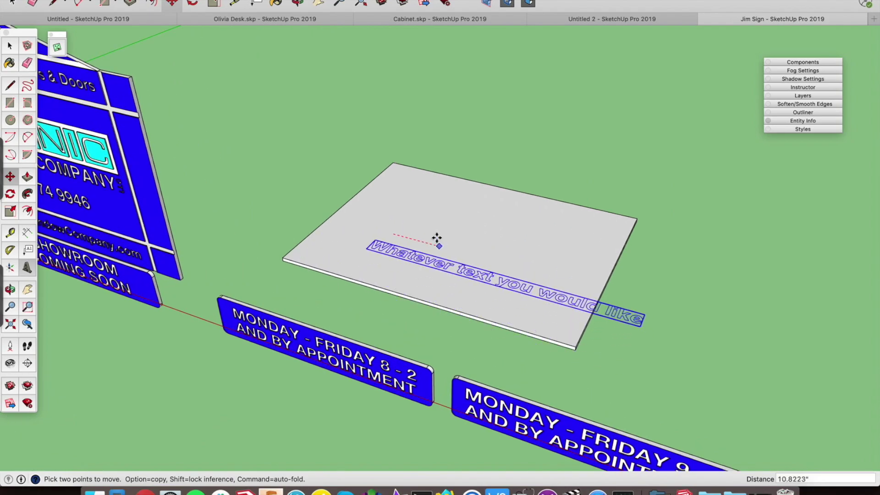
click(447, 205)
click(441, 250)
click(449, 246)
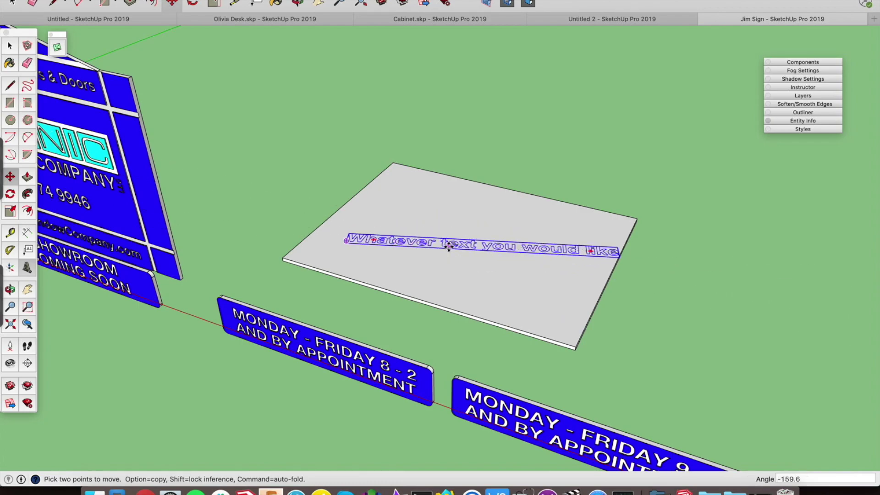
key(s)
click(346, 236)
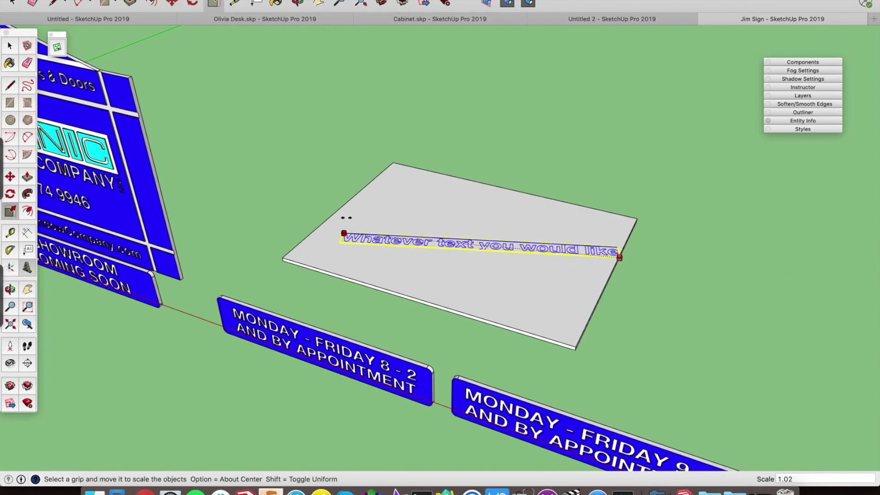
click(347, 218)
key(super+z)
key(super+z)
key(super+z)
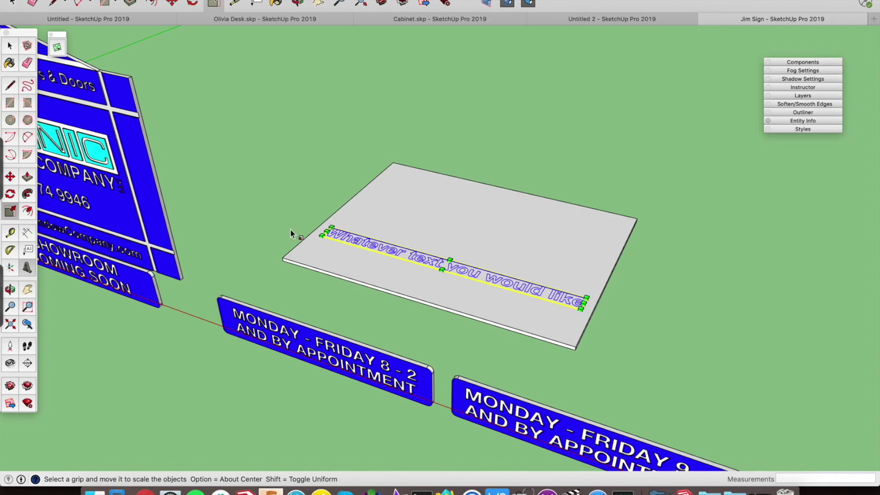
middle_drag(256, 209, 440, 192)
scroll(438, 202, up, 1)
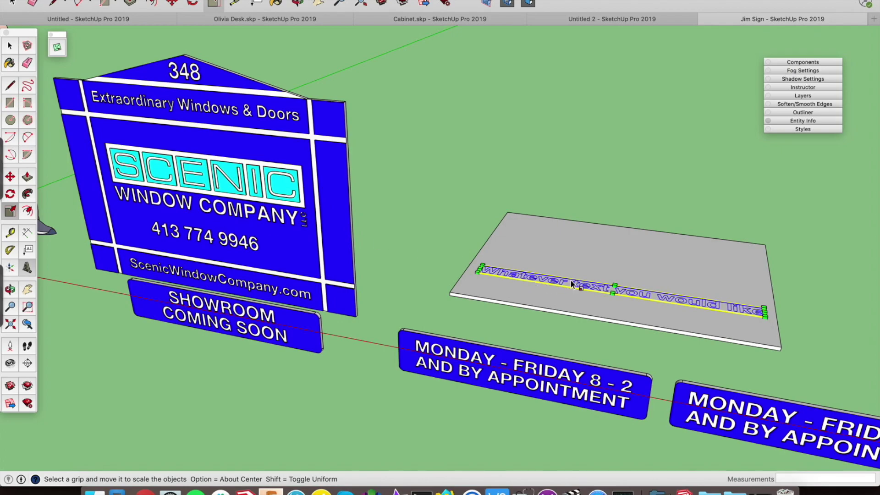
middle_drag(587, 277, 609, 345)
scroll(669, 288, up, 3)
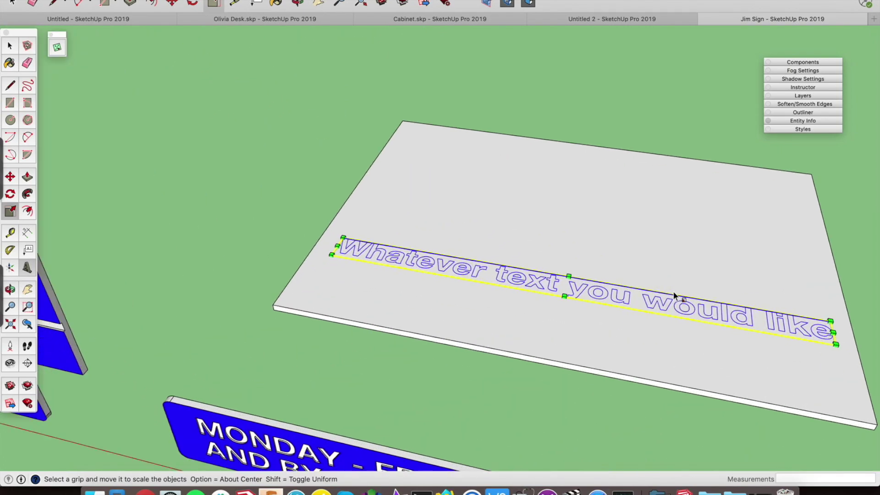
shift+middle_drag(669, 287, 556, 265)
key(s)
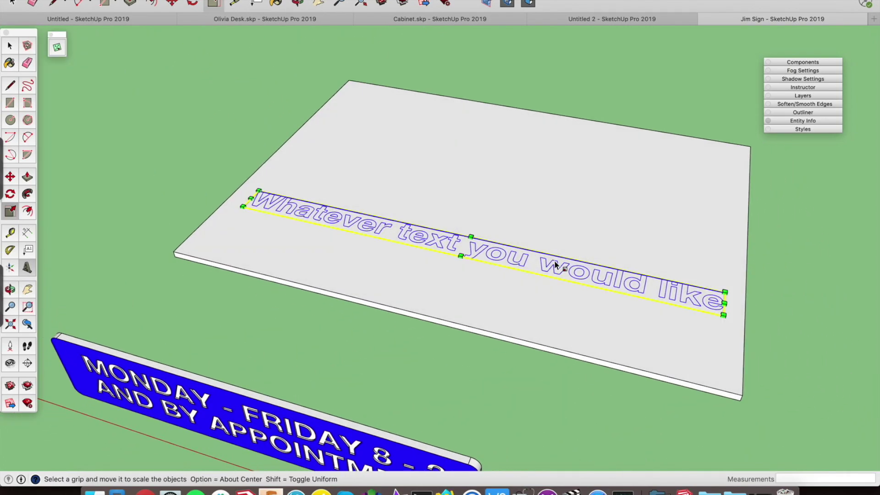
right_click(525, 259)
Explode the text, then click the board face and letter edges in the o and y
click(549, 270)
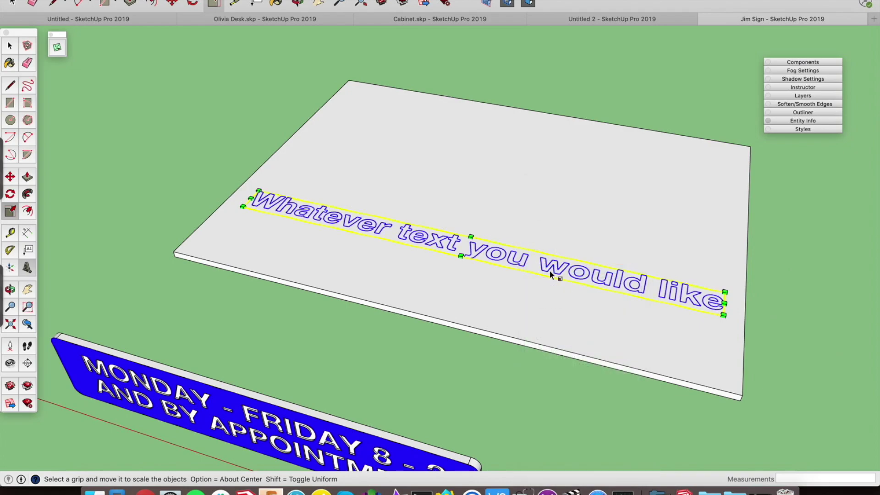
key(space)
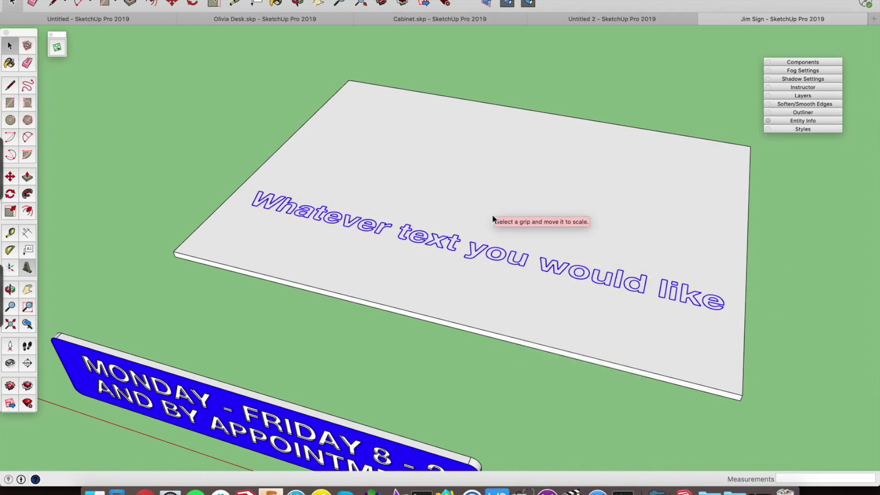
click(491, 213)
scroll(495, 242, up, 5)
scroll(497, 261, up, 1)
click(492, 270)
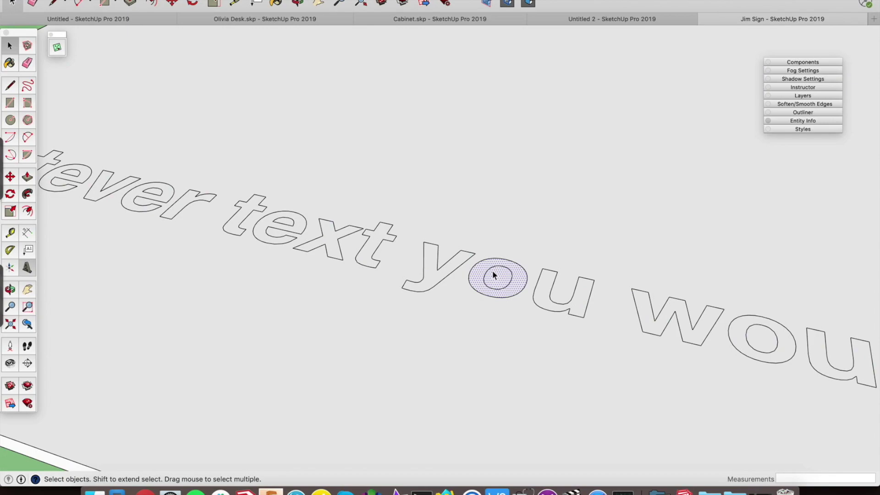
click(490, 269)
click(465, 265)
Orbit to a straight-on view and box-select all the letter outlines
scroll(465, 265, down, 4)
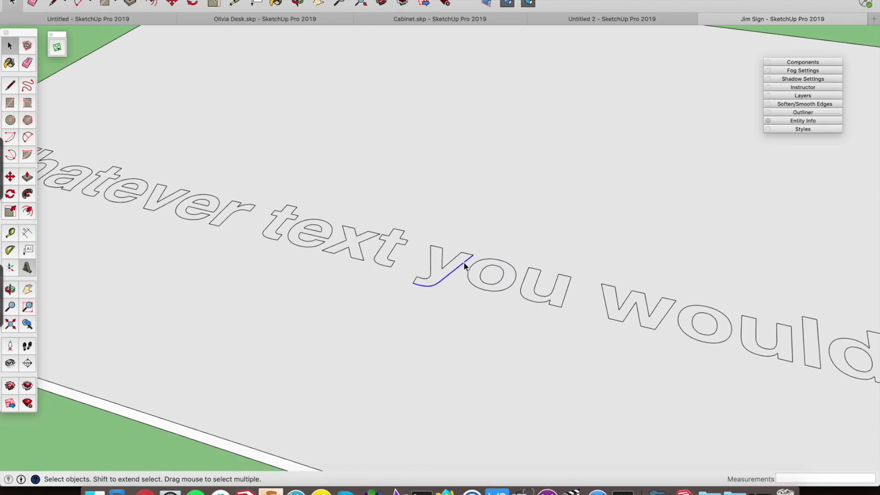
mouse_move(465, 266)
middle_down()
mouse_move(537, 365)
mouse_move(562, 328)
middle_up()
scroll(537, 364, down, 4)
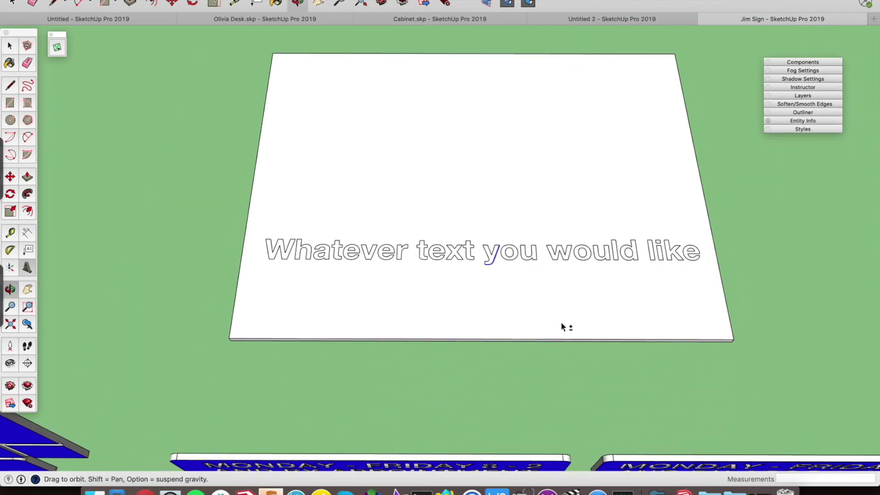
drag(249, 222, 708, 284)
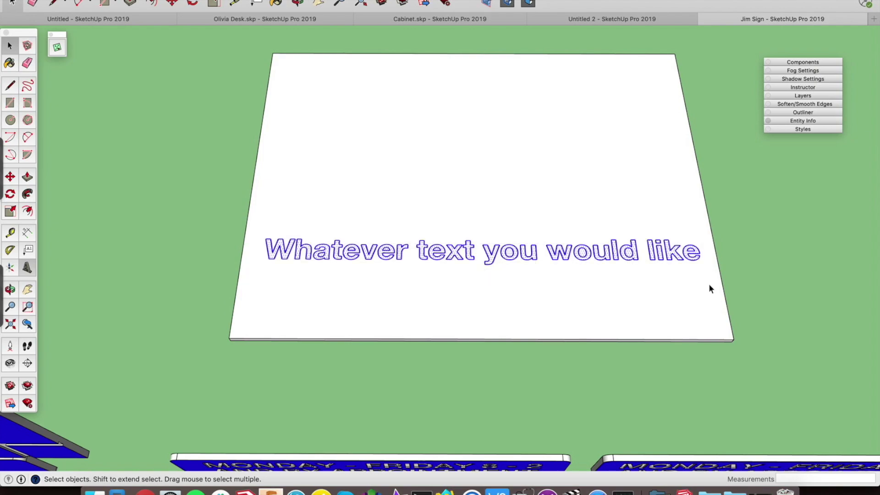
Copy the selected letter outlines and paste a duplicate in place
click(103, 0)
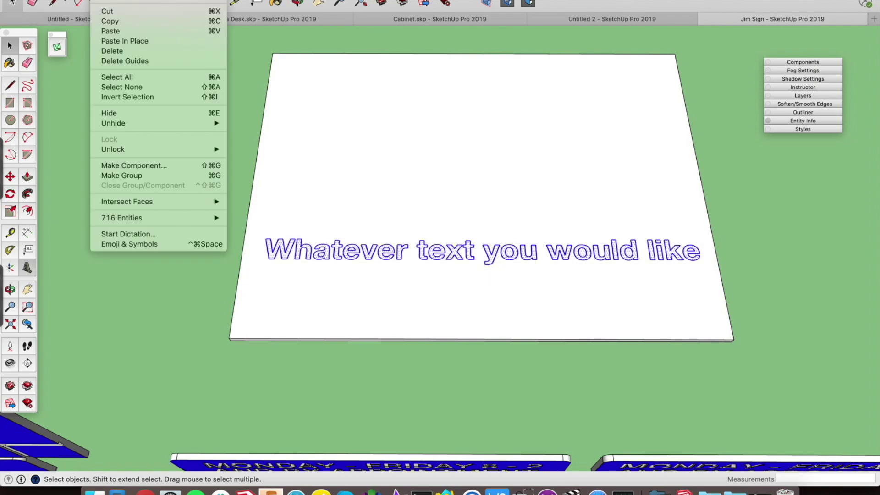
click(110, 21)
click(103, 0)
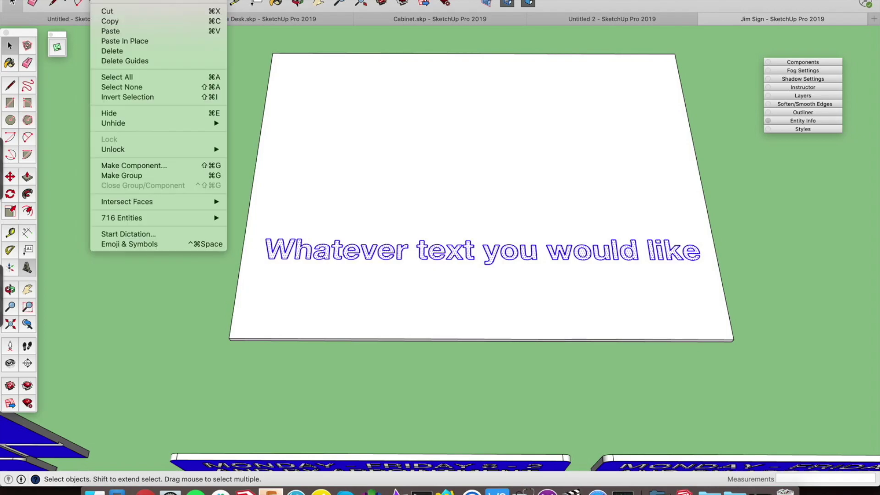
click(116, 41)
Inspect the half-moon and letter faces inside the e, then orbit to a tilted view
scroll(369, 282, up, 3)
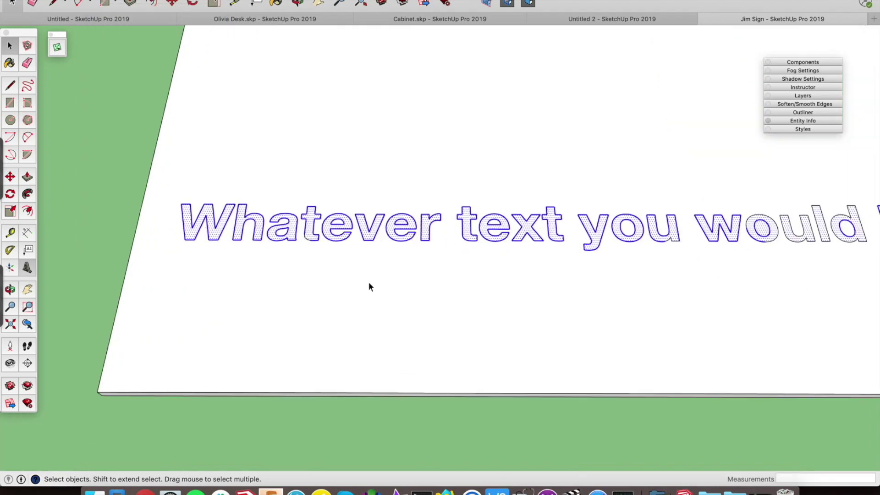
scroll(332, 216, up, 5)
click(332, 217)
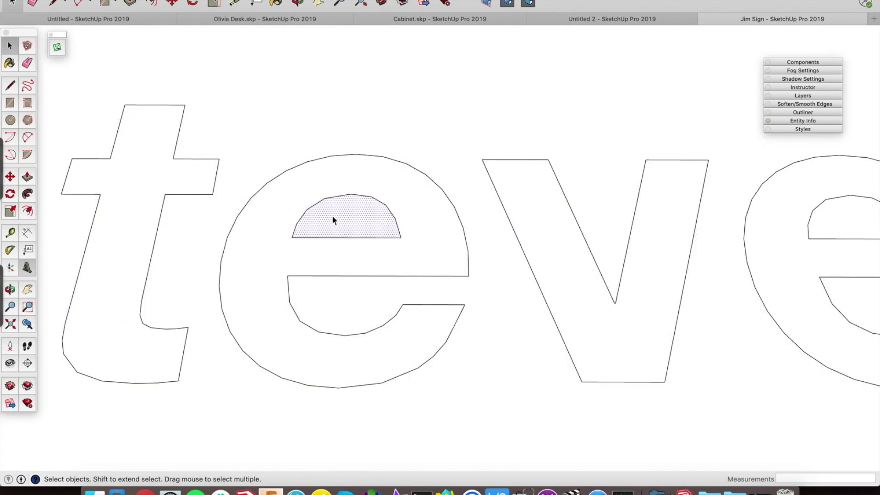
click(323, 198)
click(336, 209)
click(337, 252)
scroll(337, 252, down, 8)
middle_drag(337, 251, 219, 146)
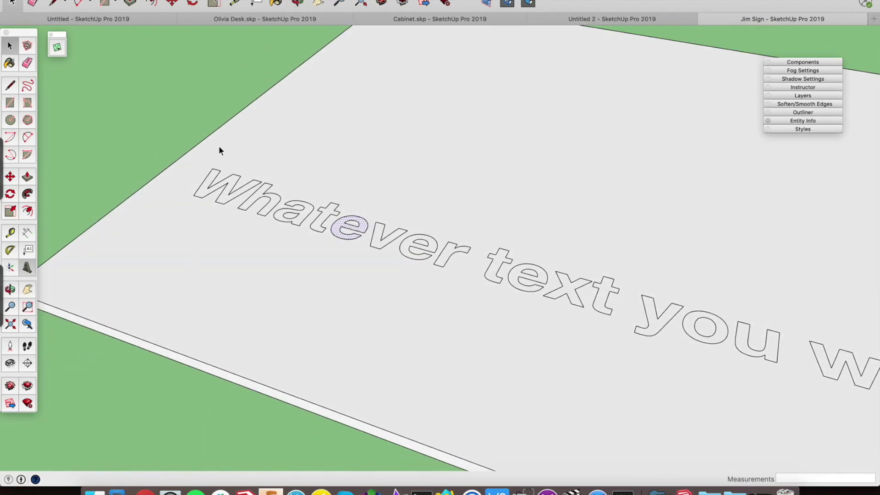
click(99, 0)
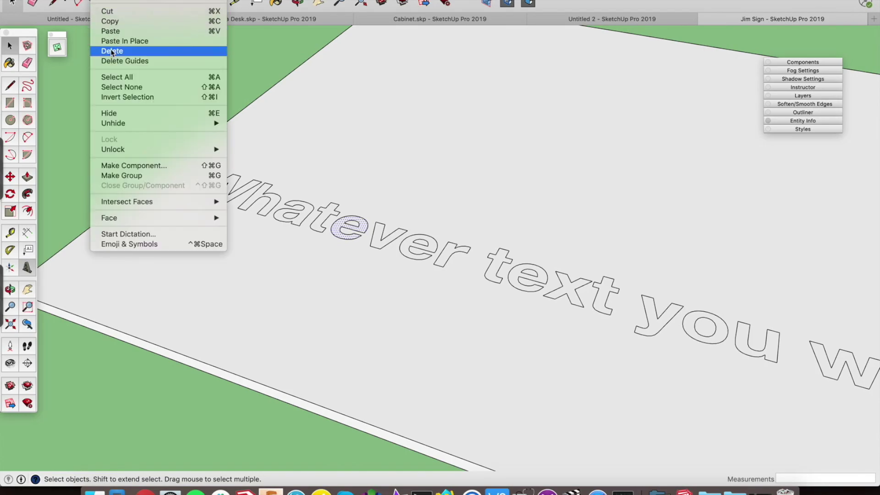
click(389, 120)
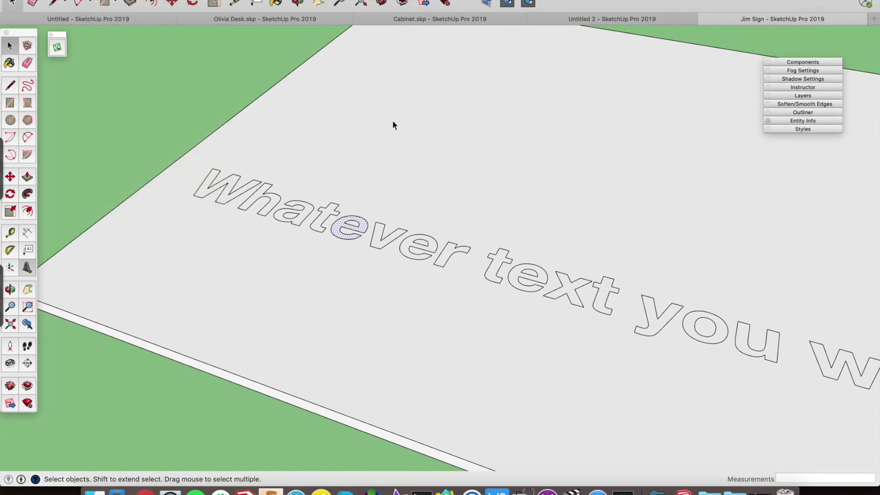
Push/pull the W letter 0.1 inch deep
key(p)
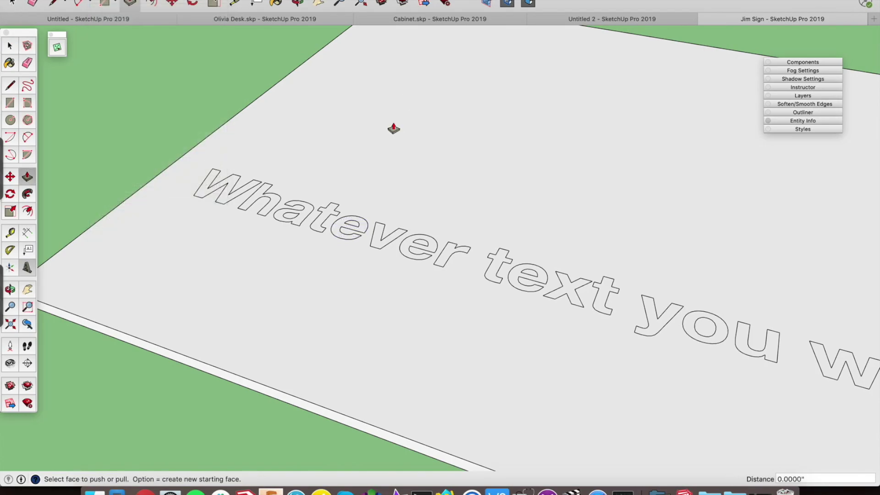
scroll(254, 187, up, 5)
drag(223, 187, 223, 189)
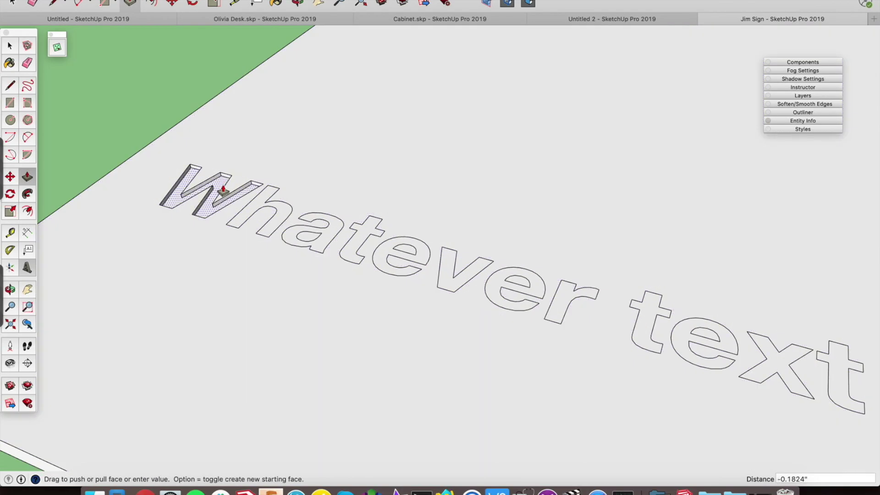
text(.1)
key(Return)
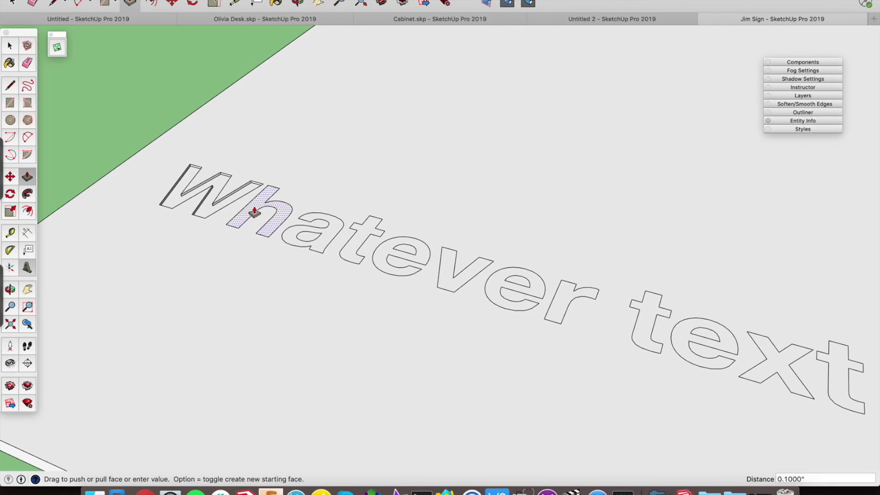
Apply the same 0.1-inch depth to h, a, t, e, v, e and r
double_click(255, 212)
double_click(316, 236)
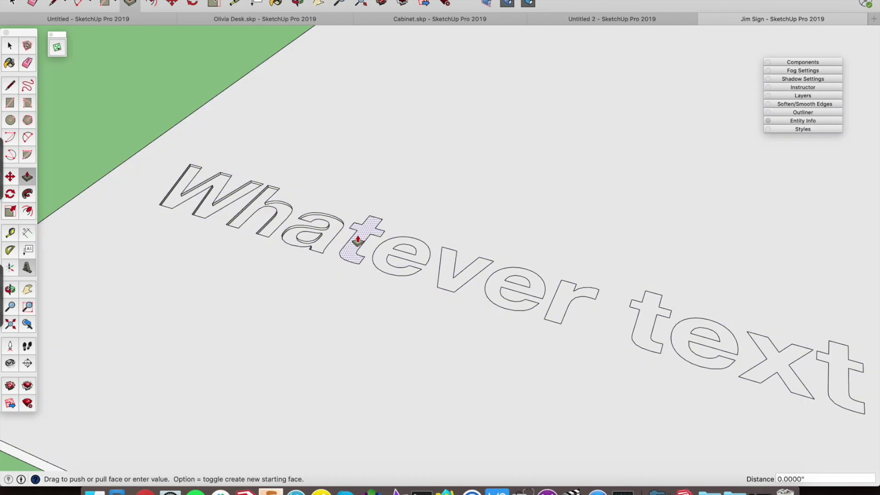
double_click(358, 240)
double_click(390, 250)
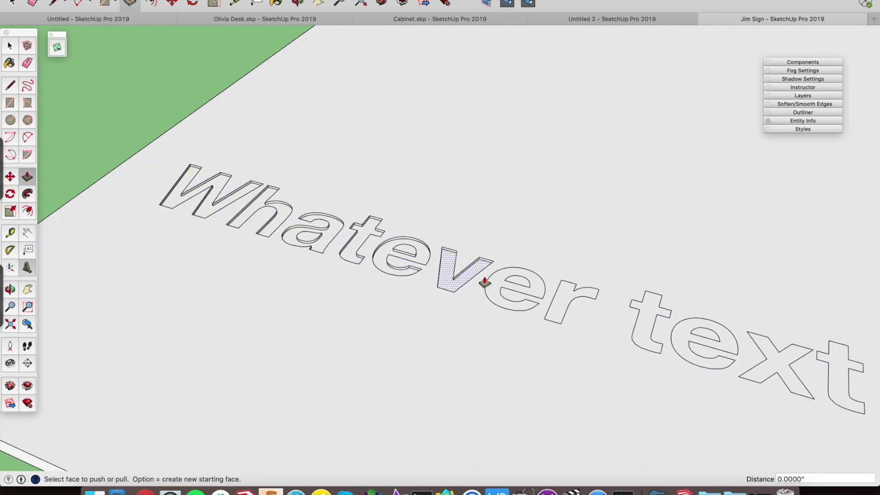
double_click(484, 282)
double_click(502, 292)
double_click(555, 311)
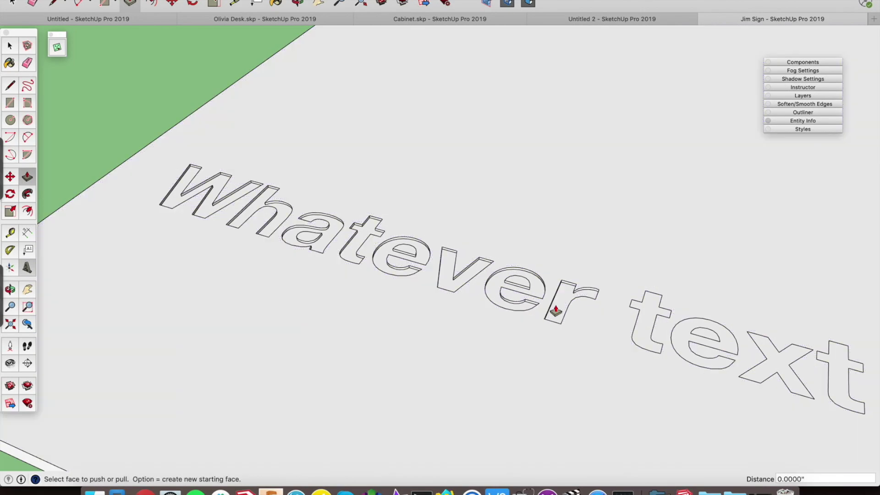
scroll(557, 309, down, 5)
scroll(482, 287, up, 8)
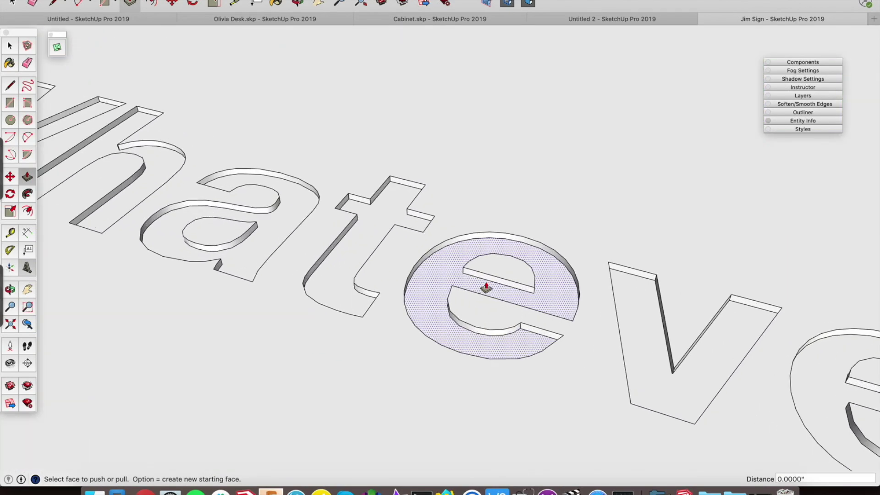
middle_drag(486, 288, 486, 239)
Orbit over the signs, select the large Scenic Window Company sign, then switch to Aspire
scroll(436, 202, down, 8)
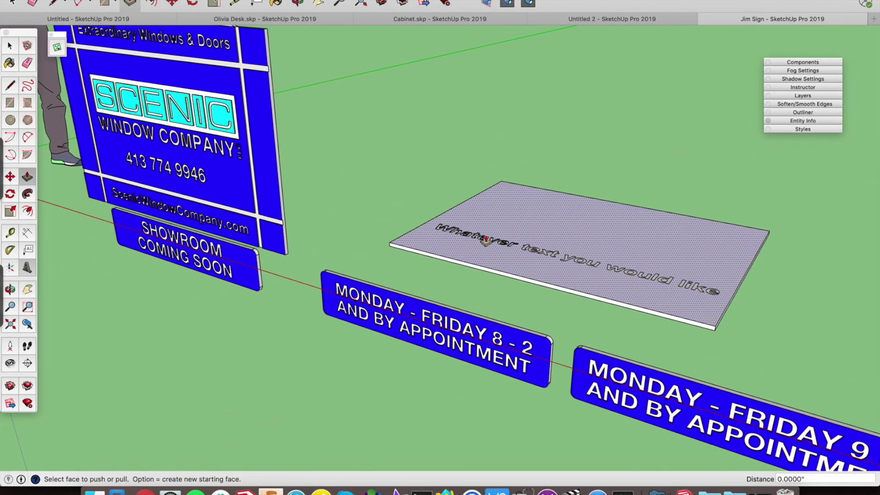
middle_drag(660, 399, 508, 316)
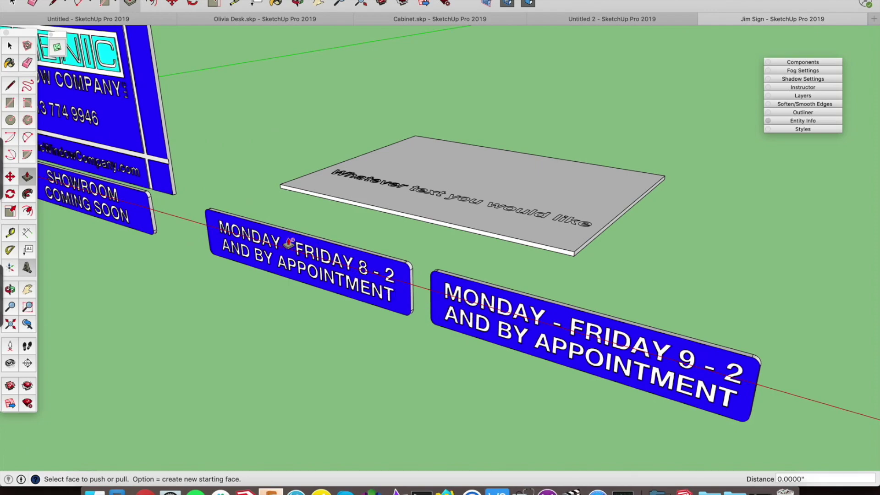
middle_drag(273, 241, 318, 259)
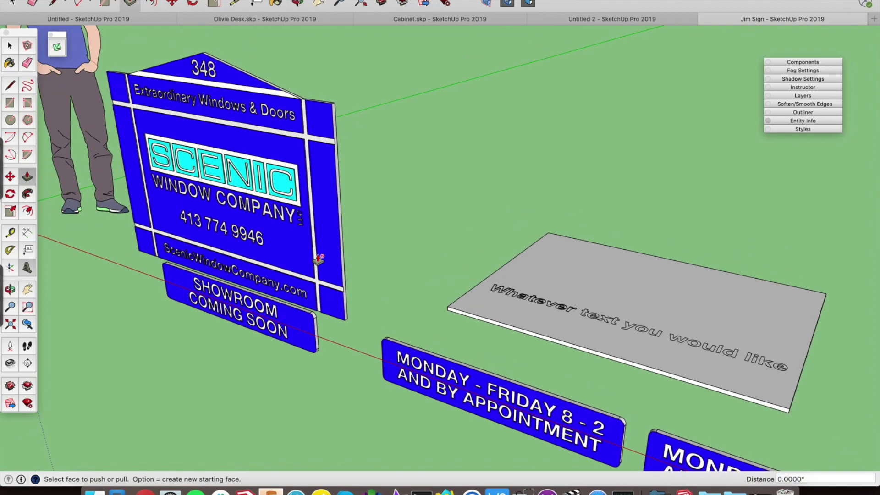
key(space)
click(254, 202)
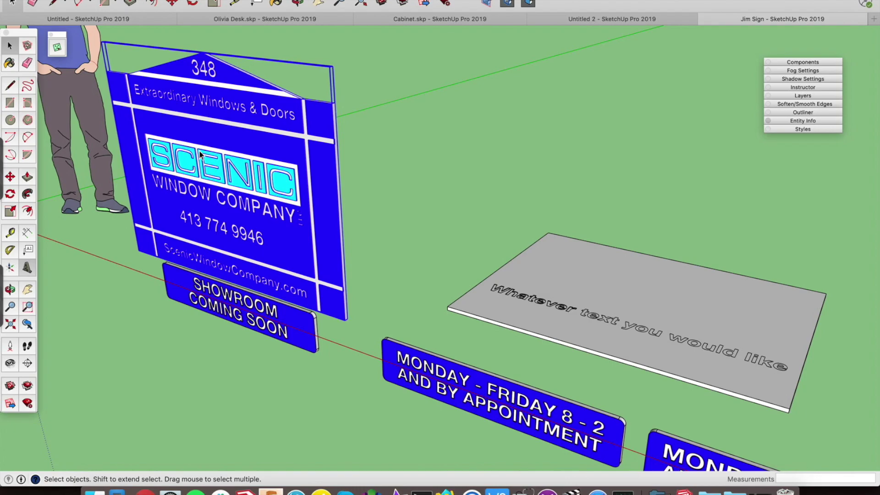
key(ctrl+Right)
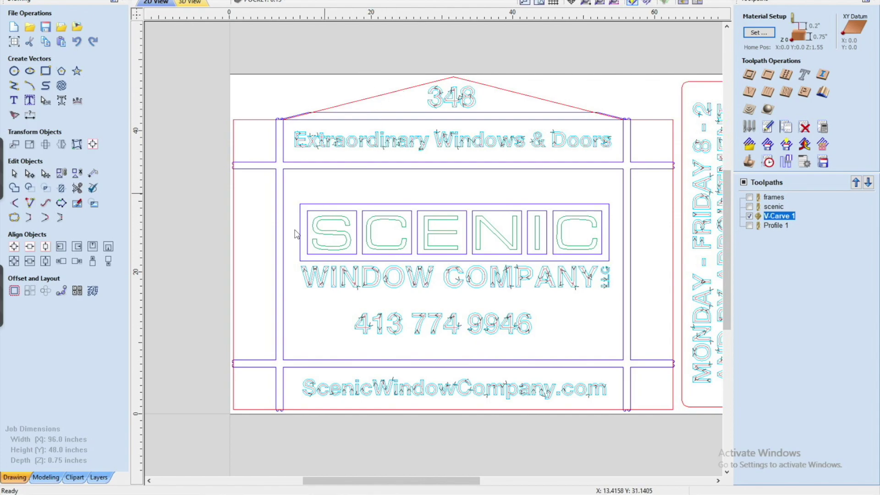
Check the POCKET: 0.175 layer, then deselect the text and hide the V-Carve 1 preview
click(95, 476)
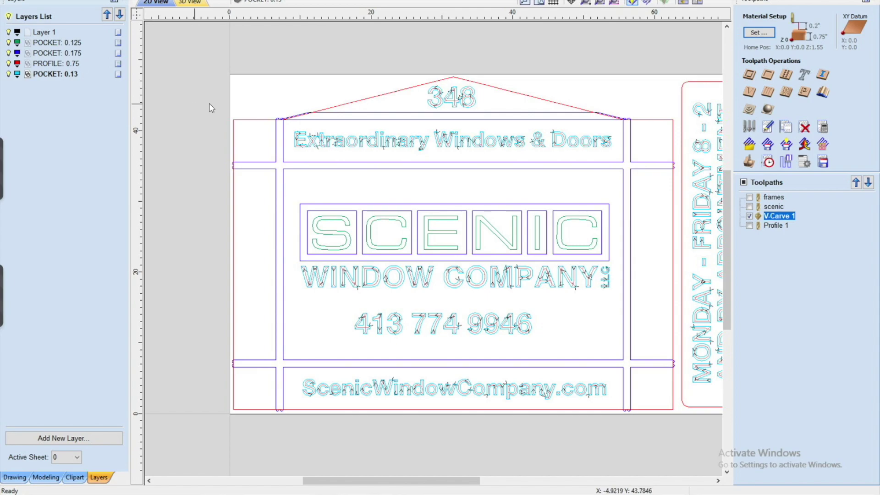
scroll(362, 144, down, 1)
scroll(362, 143, up, 2)
scroll(362, 143, up, 1)
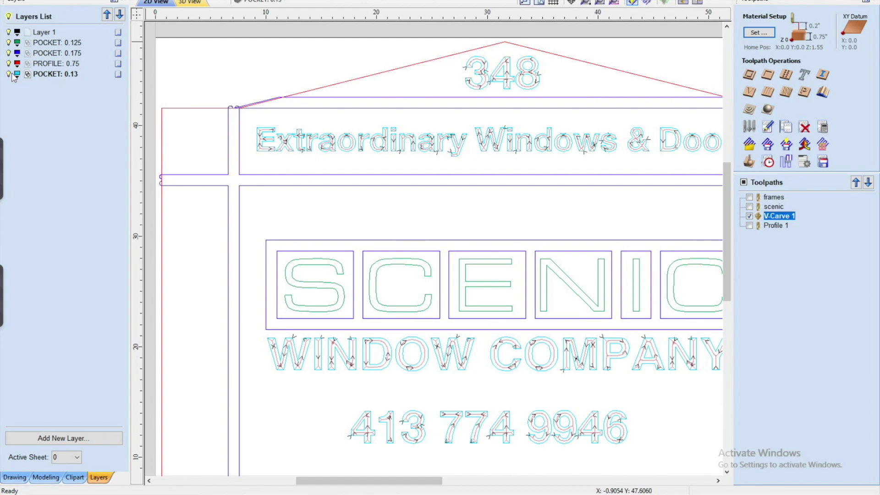
click(8, 53)
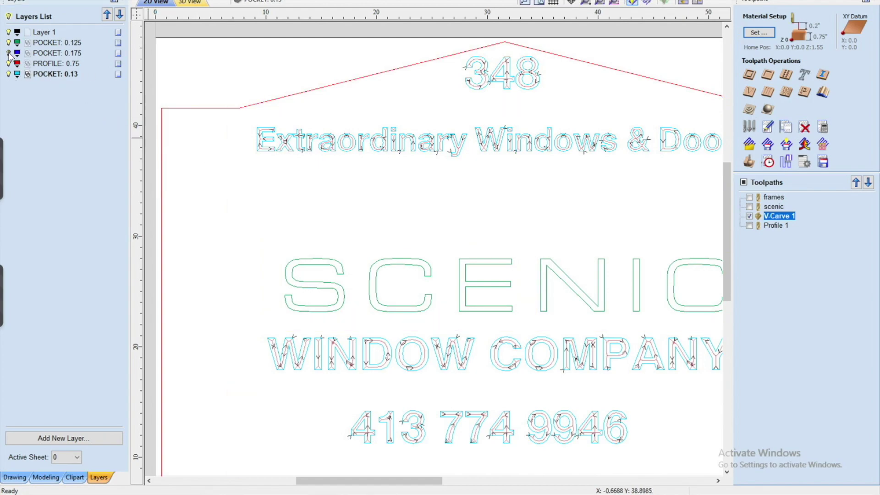
click(8, 53)
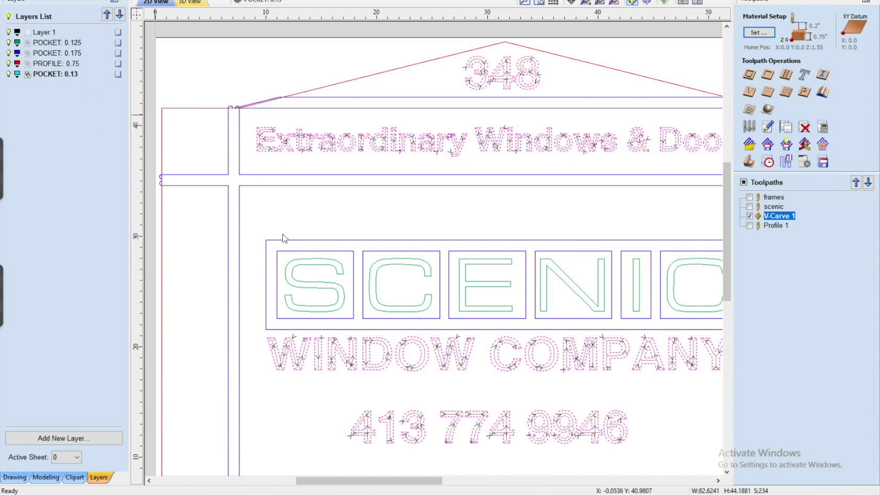
click(393, 224)
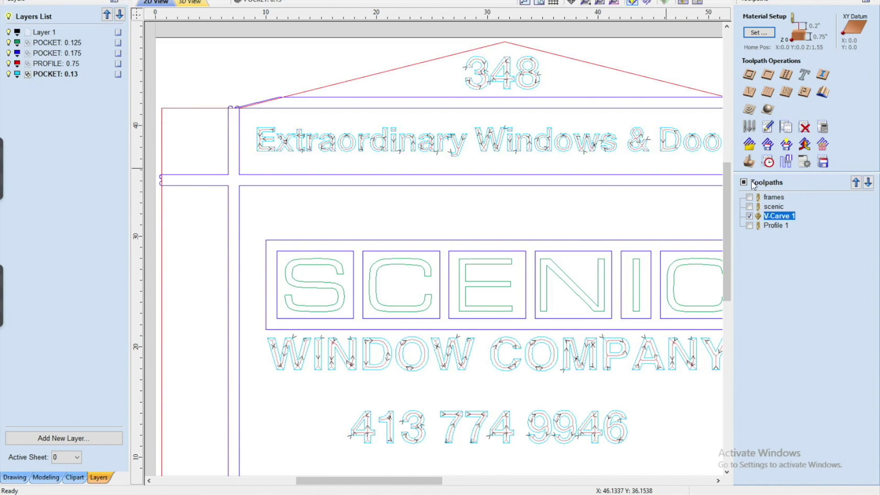
click(745, 182)
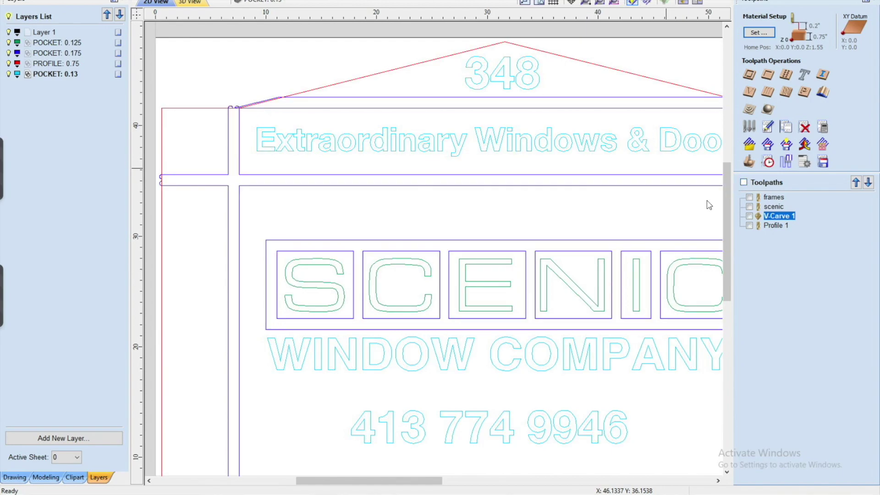
key(ctrl+Left)
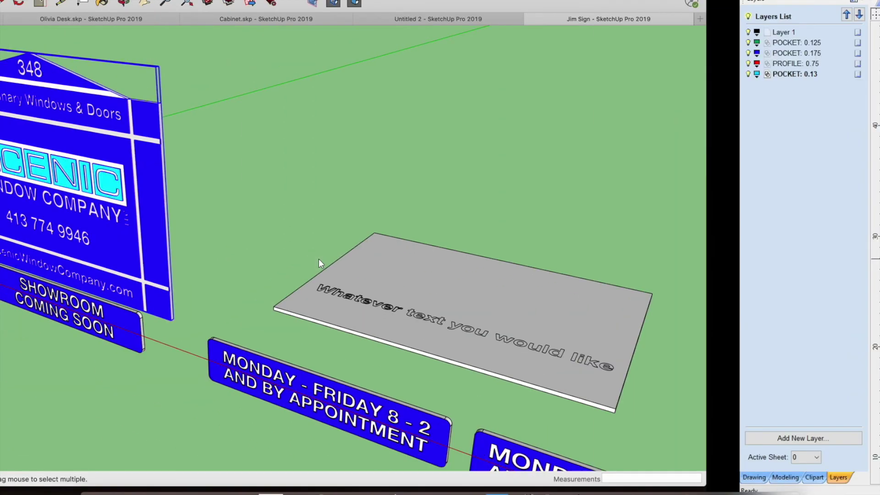
scroll(174, 162, up, 10)
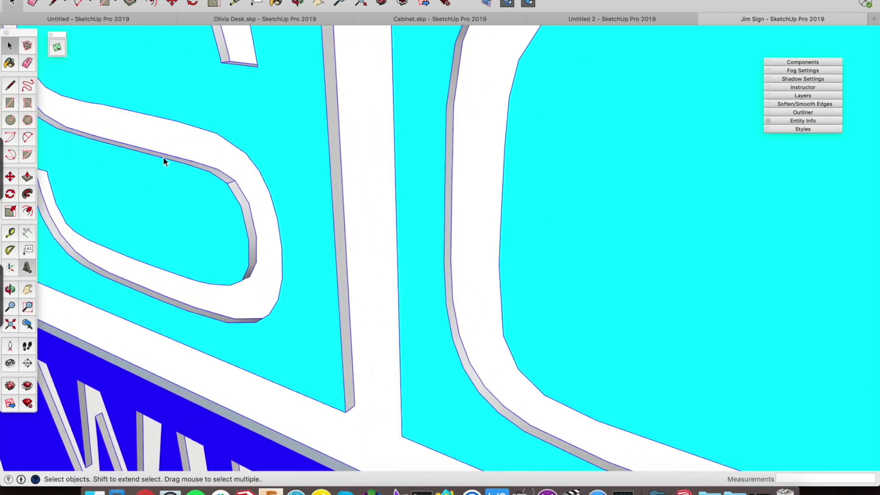
middle_drag(163, 157, 368, 273)
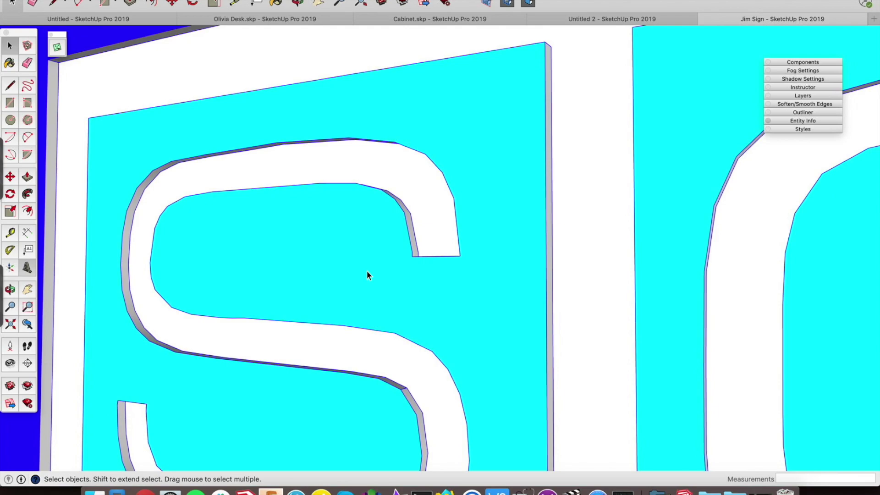
key(ctrl+Right)
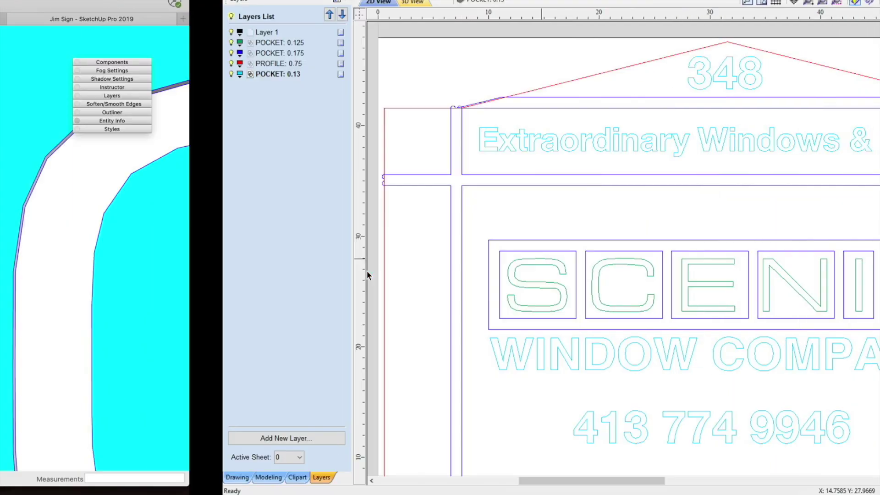
Toggle the POCKET: 0.125 layer to identify it, then use Select Layer Vectors on it
scroll(309, 272, up, 8)
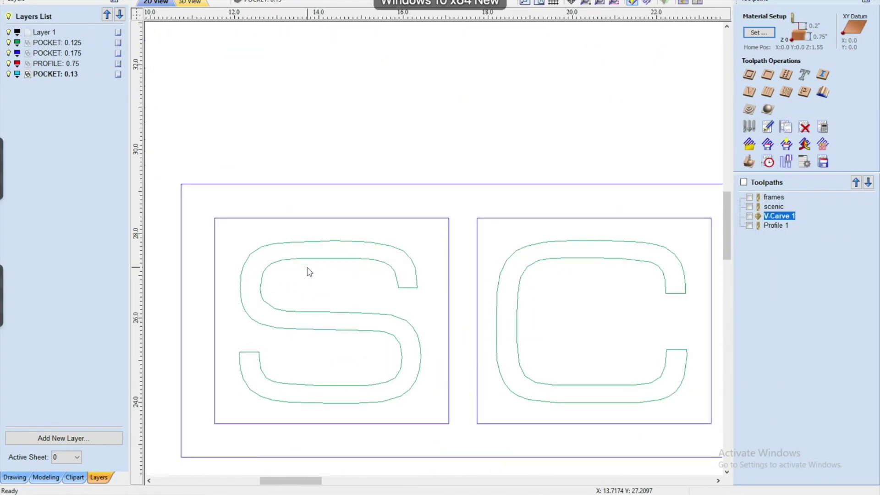
scroll(309, 272, down, 5)
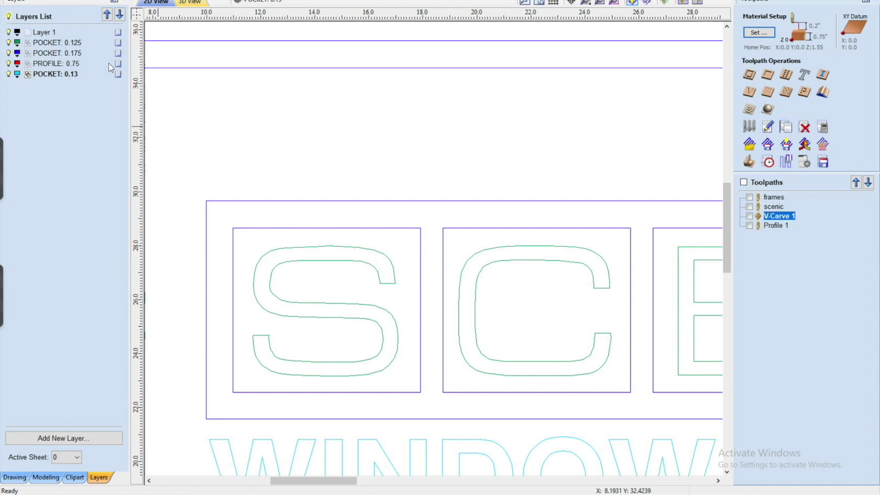
click(8, 43)
click(9, 43)
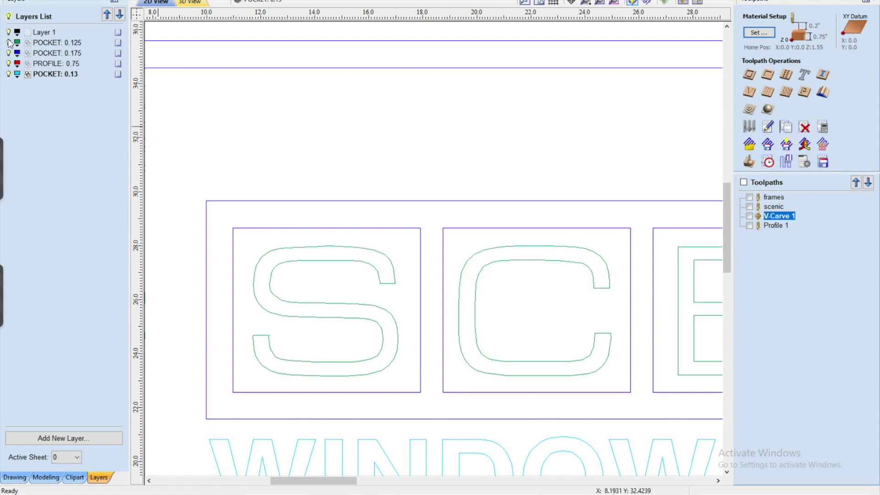
right_click(33, 41)
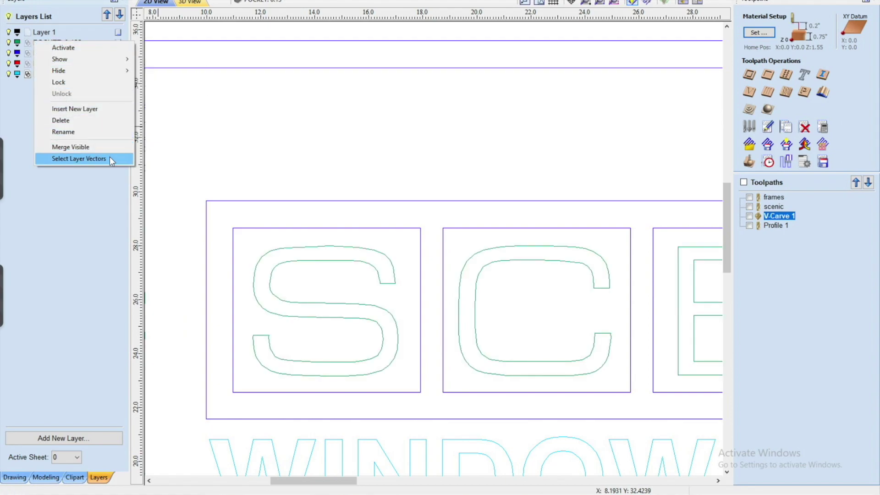
click(79, 158)
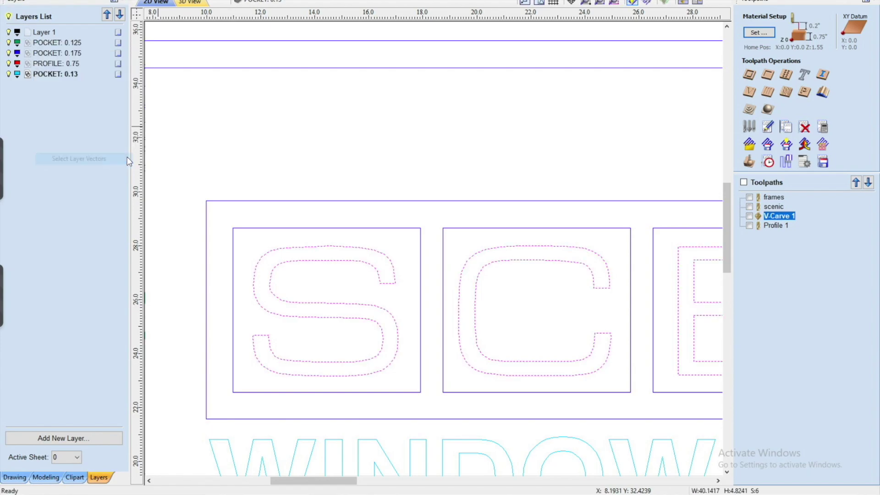
scroll(370, 239, down, 5)
scroll(370, 239, down, 2)
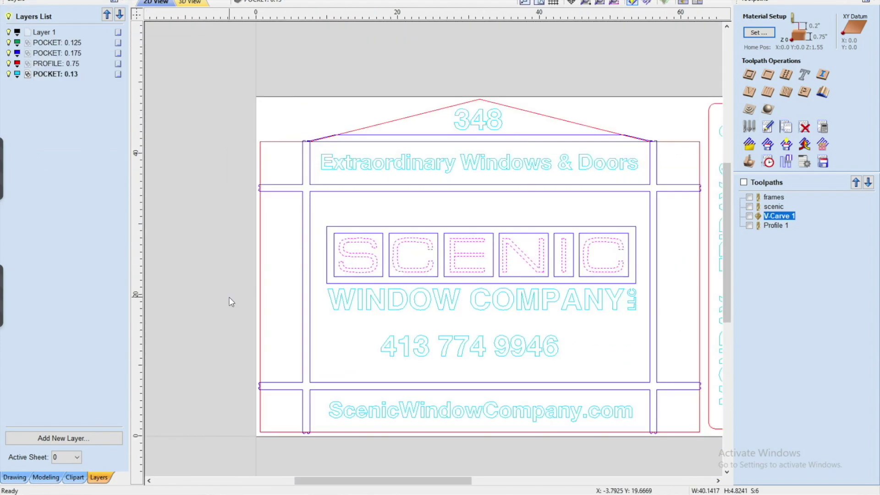
Start Curve Fit on the SCENIC letters, cancel the form, and deselect the letters
click(7, 477)
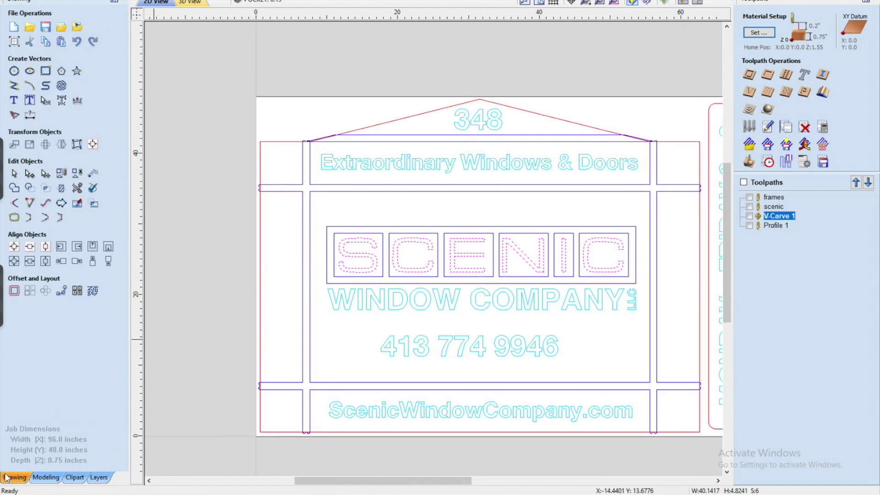
click(46, 204)
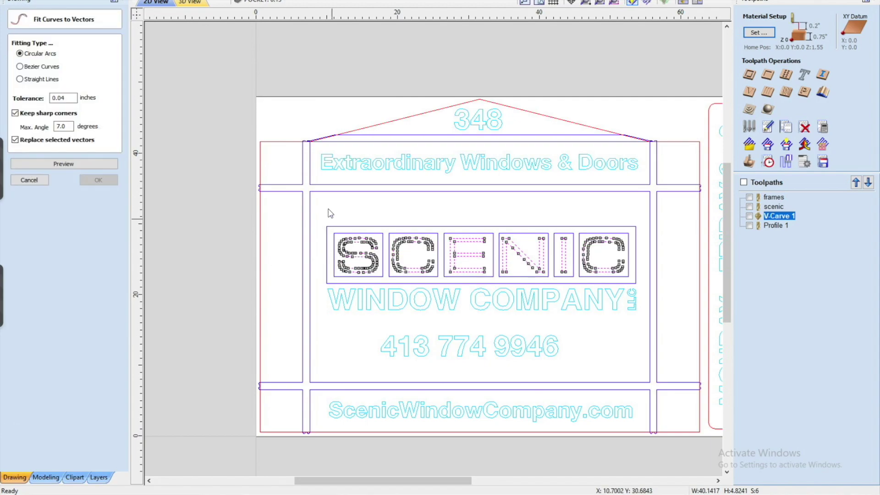
click(29, 180)
click(227, 212)
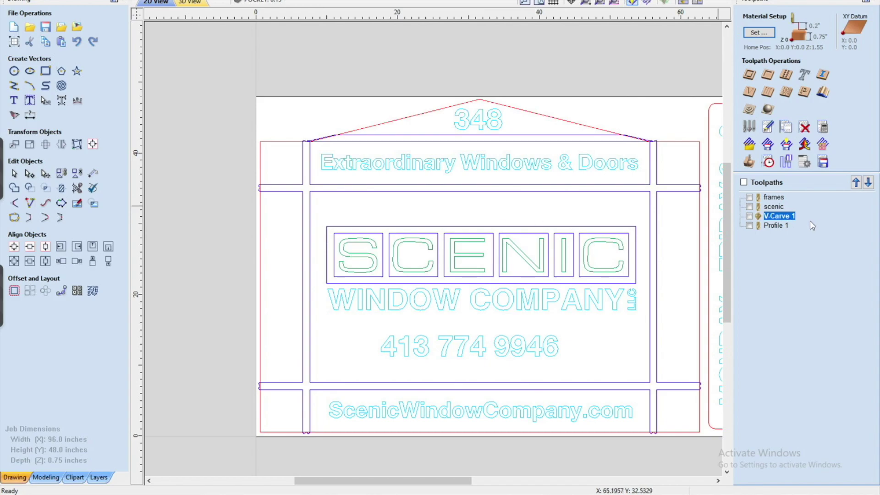
Open the V-Carve 1 toolpath and review its V-bit tool without changing it
double_click(779, 216)
click(797, 93)
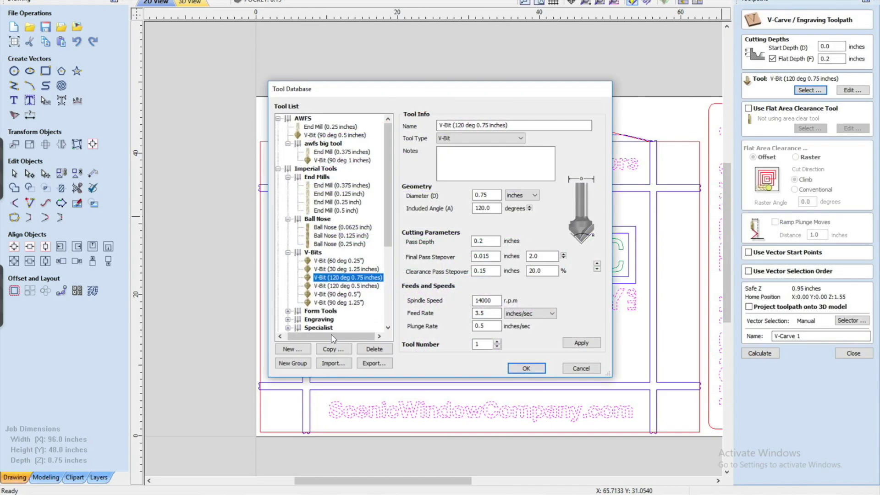
click(581, 368)
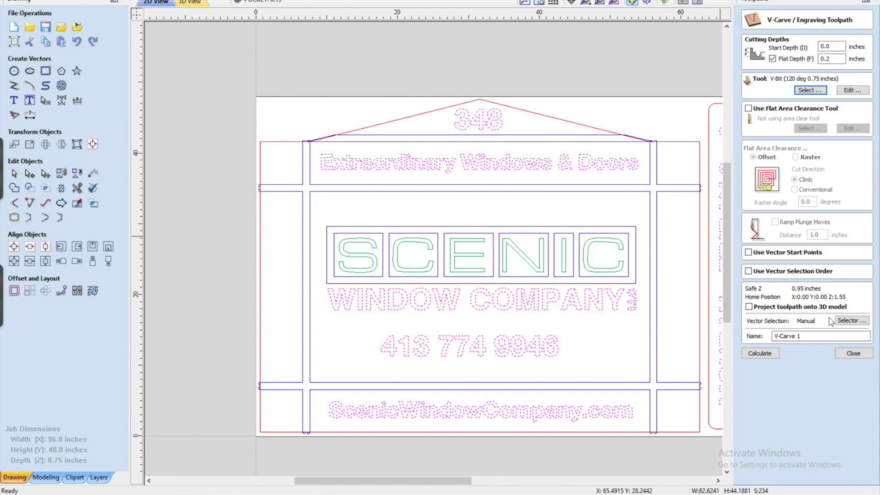
Link V-Carve 1's vectors to the POCKET: 0.13 layer automatically and recalculate the toolpath
click(851, 320)
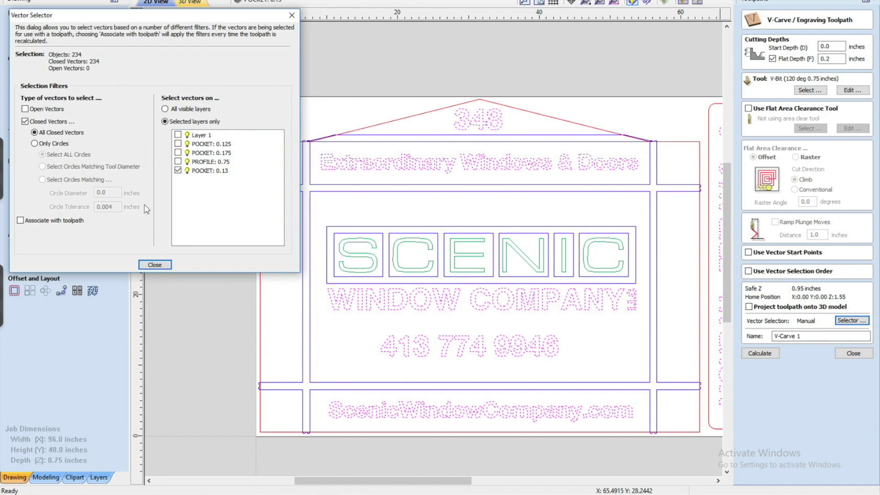
click(46, 220)
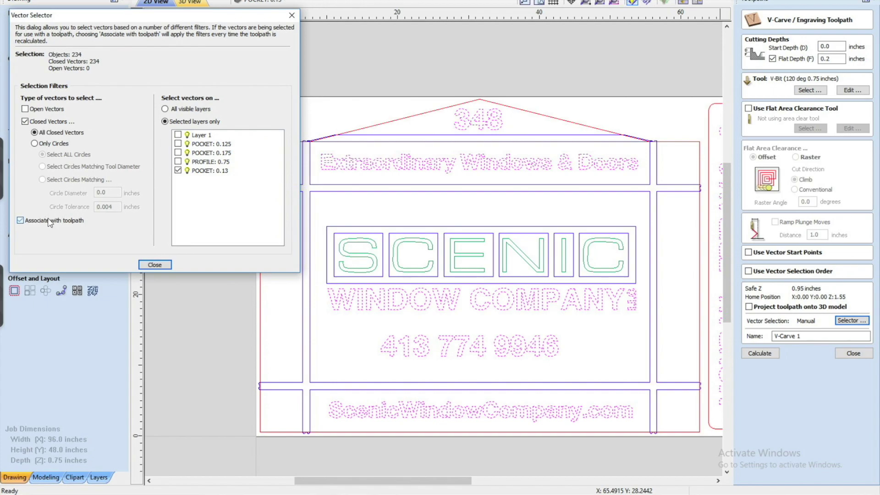
click(178, 170)
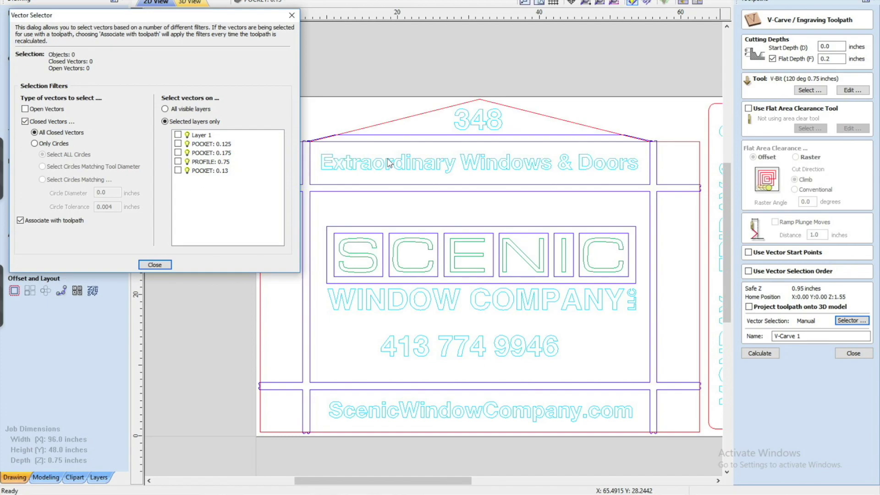
click(178, 170)
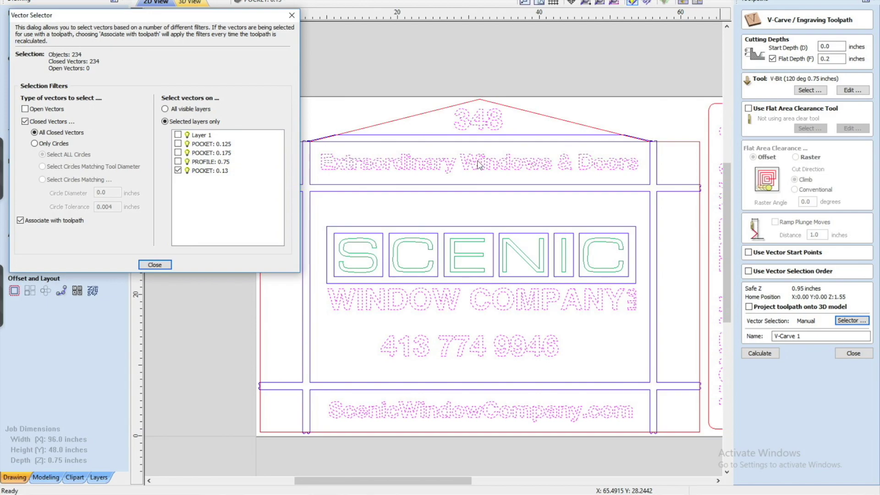
click(154, 265)
click(762, 358)
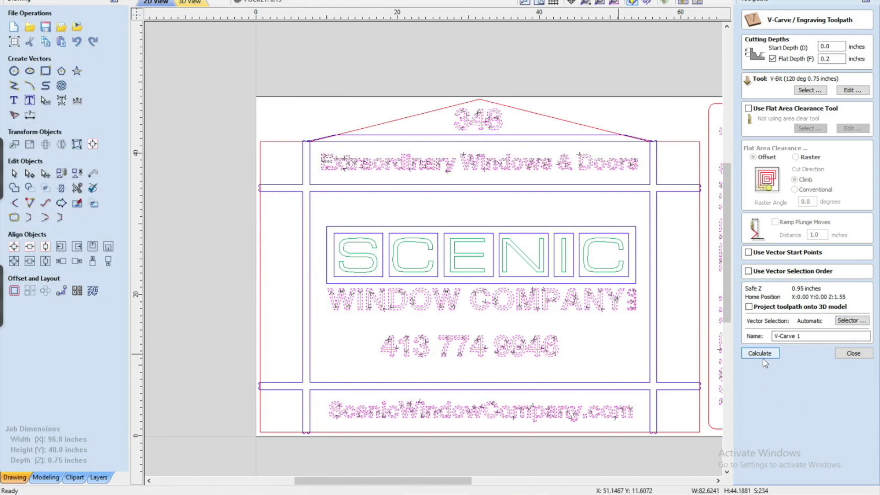
Close the V-Carve 1 form, view the sign and side panels, and launch the Fabber GetFabber gadget
click(859, 352)
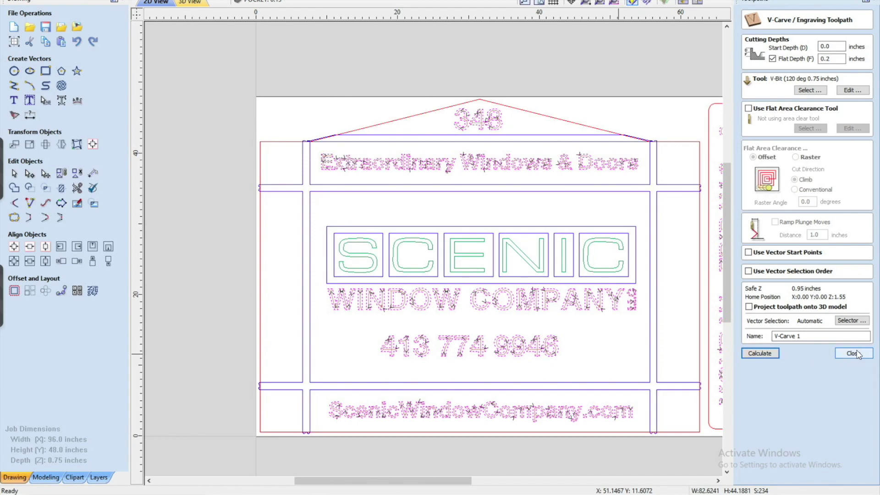
middle_drag(566, 246, 423, 211)
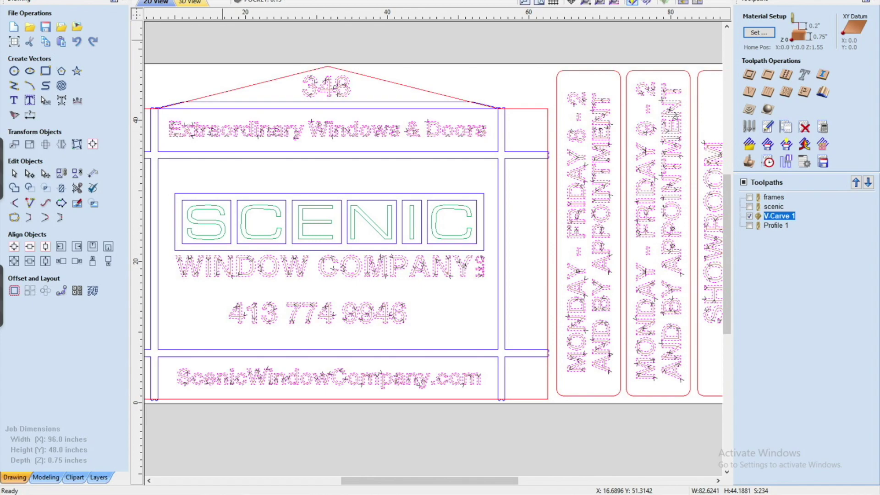
click(142, 1)
mouse_move(152, 91)
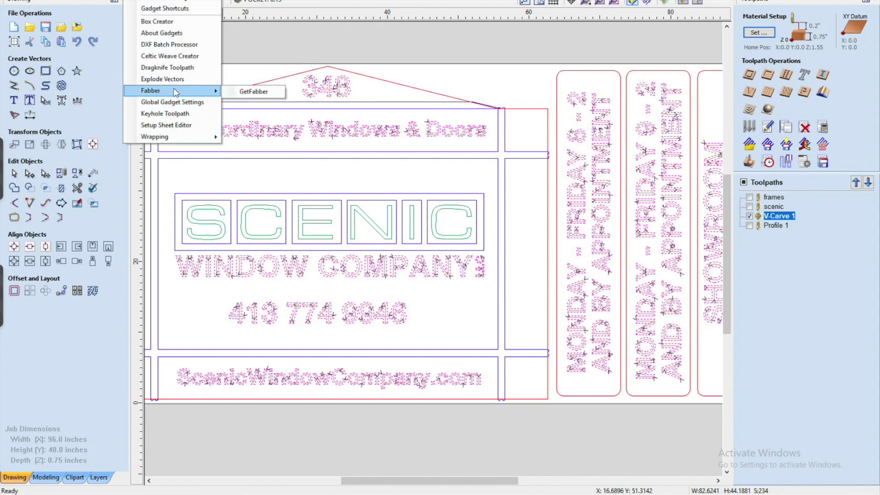
click(243, 90)
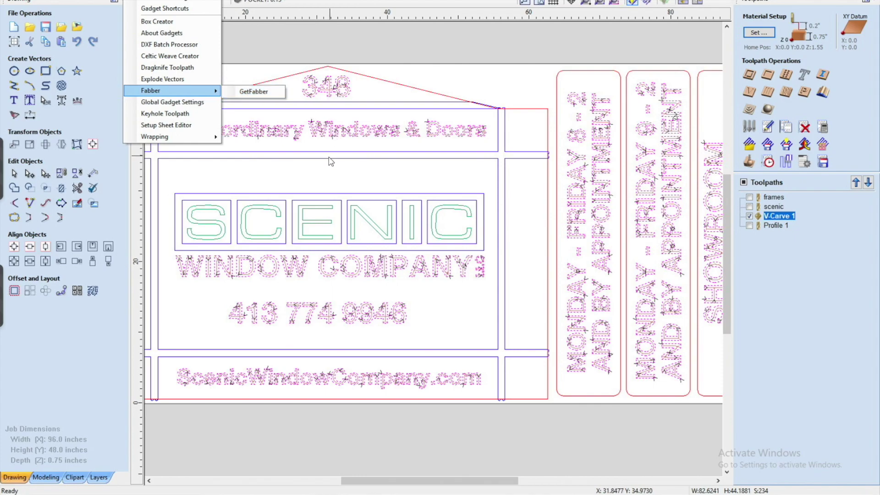